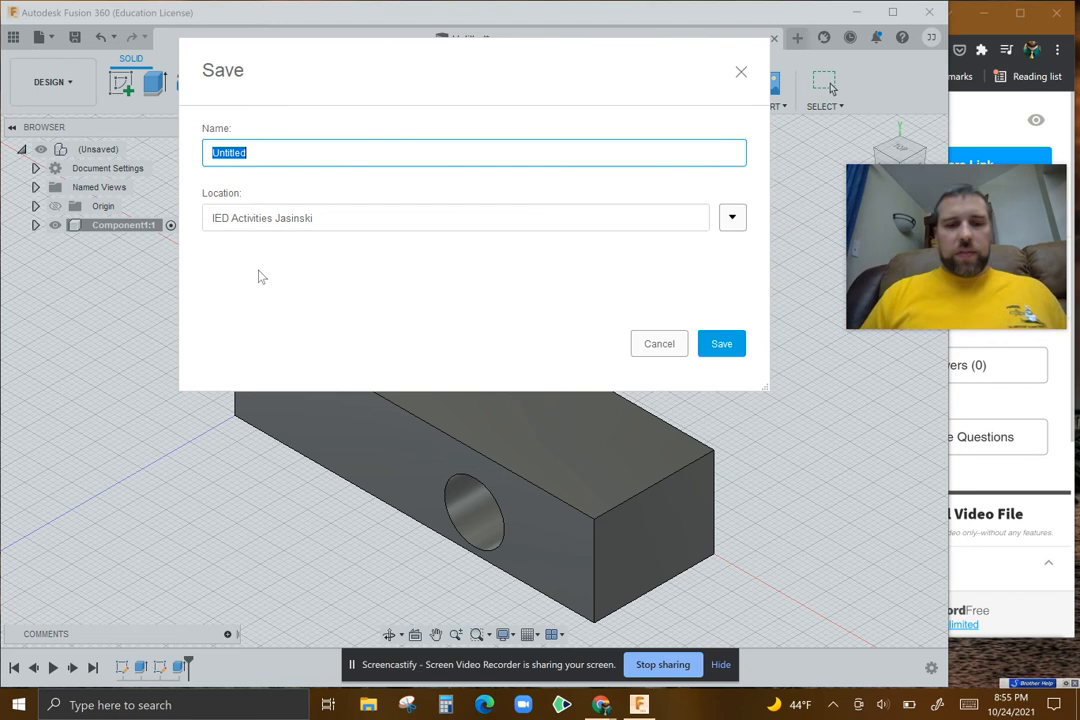
Step: Save the design as "Example PArt 1.2.3" and create a full-assembly ISO drawing from scratch in mm on an A3 sheet
{"action": "type", "text": "PArt 1.2.3"}
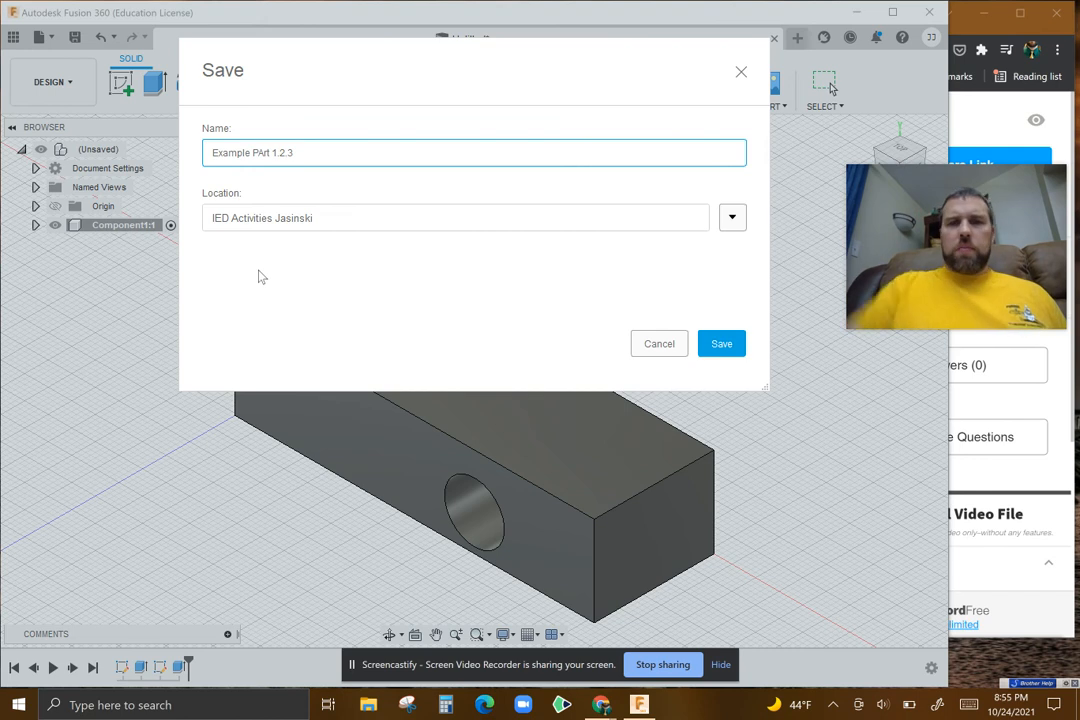
{"action": "left_click", "coordinate": [721, 344]}
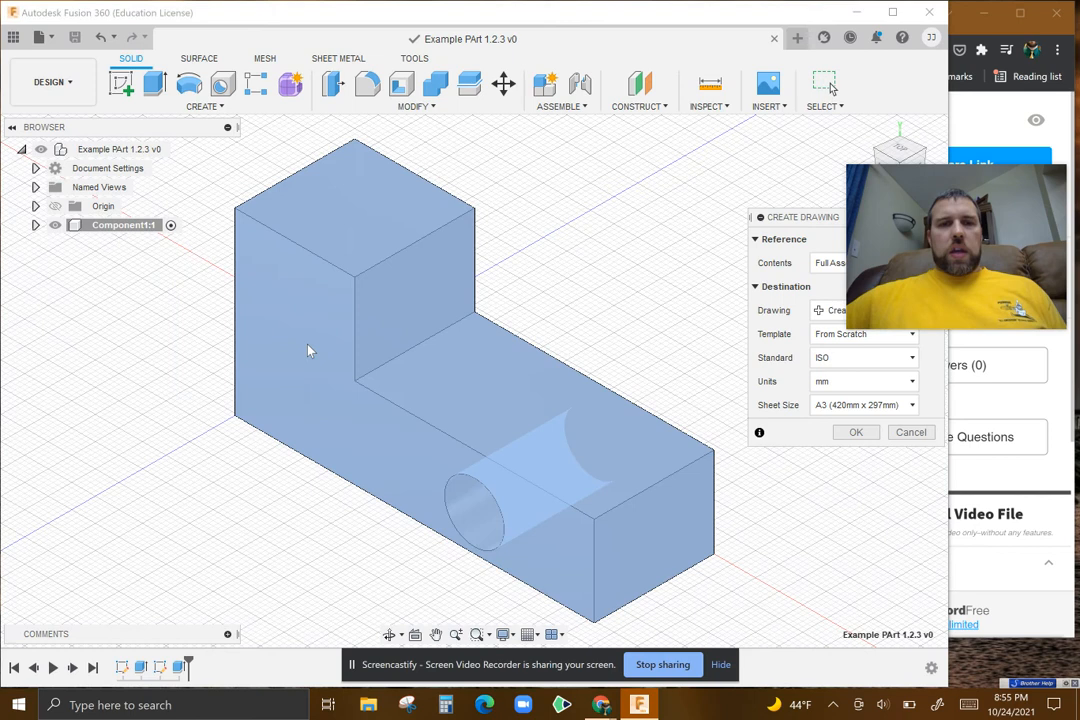
{"action": "left_click_drag", "start_coordinate": [920, 236], "coordinate": [926, 78]}
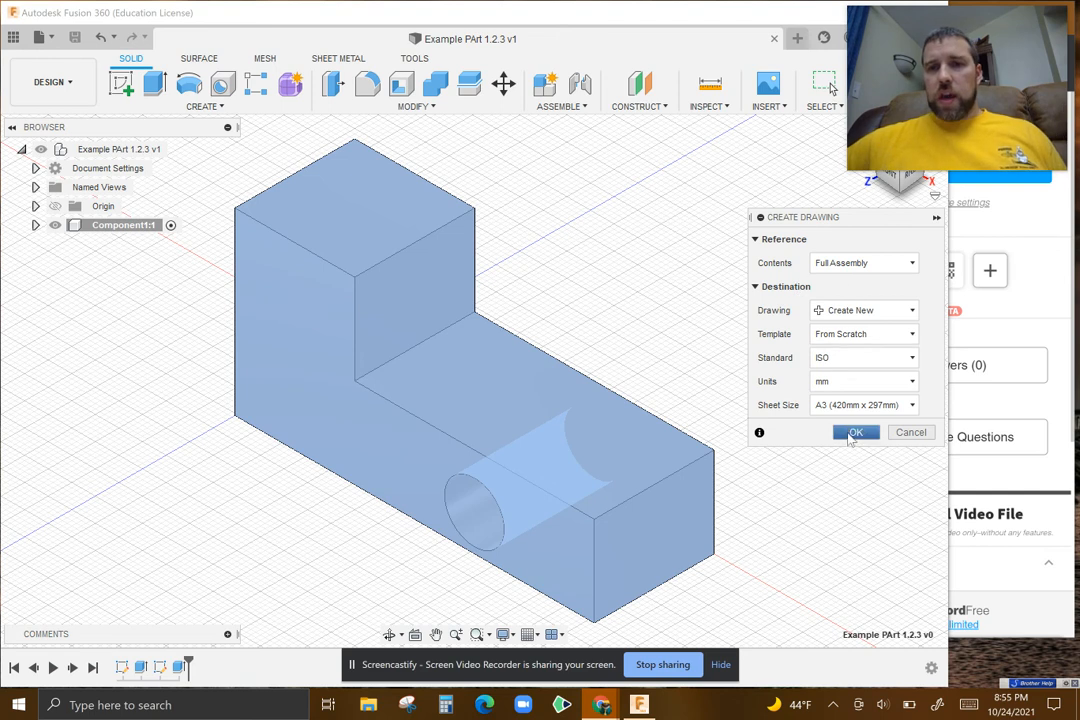
{"action": "left_click", "coordinate": [855, 433]}
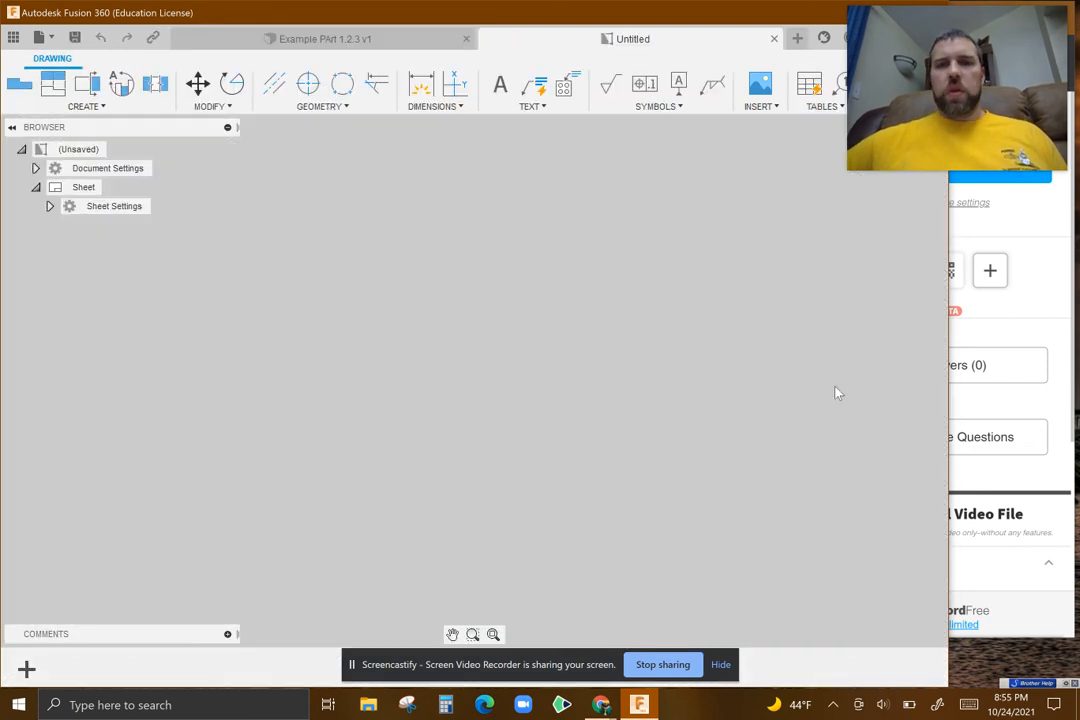
{"action": "left_click_drag", "start_coordinate": [950, 367], "coordinate": [1062, 367]}
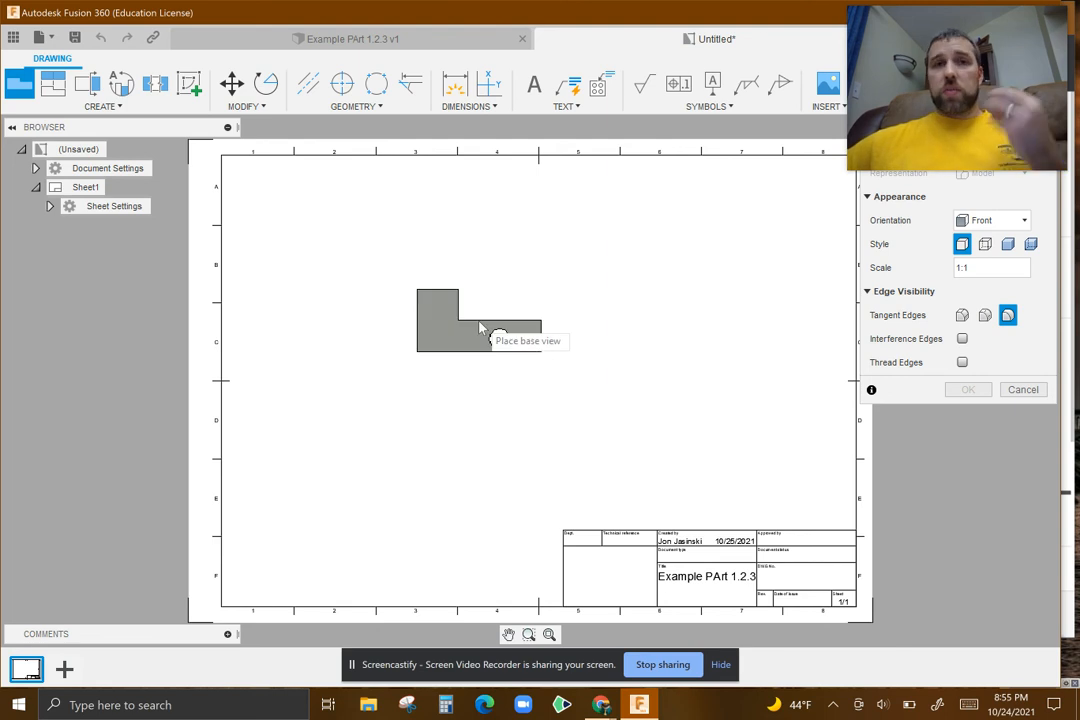
Step: Place a base view of the part with Front orientation in the lower-left area of the sheet
{"action": "left_click", "coordinate": [995, 220]}
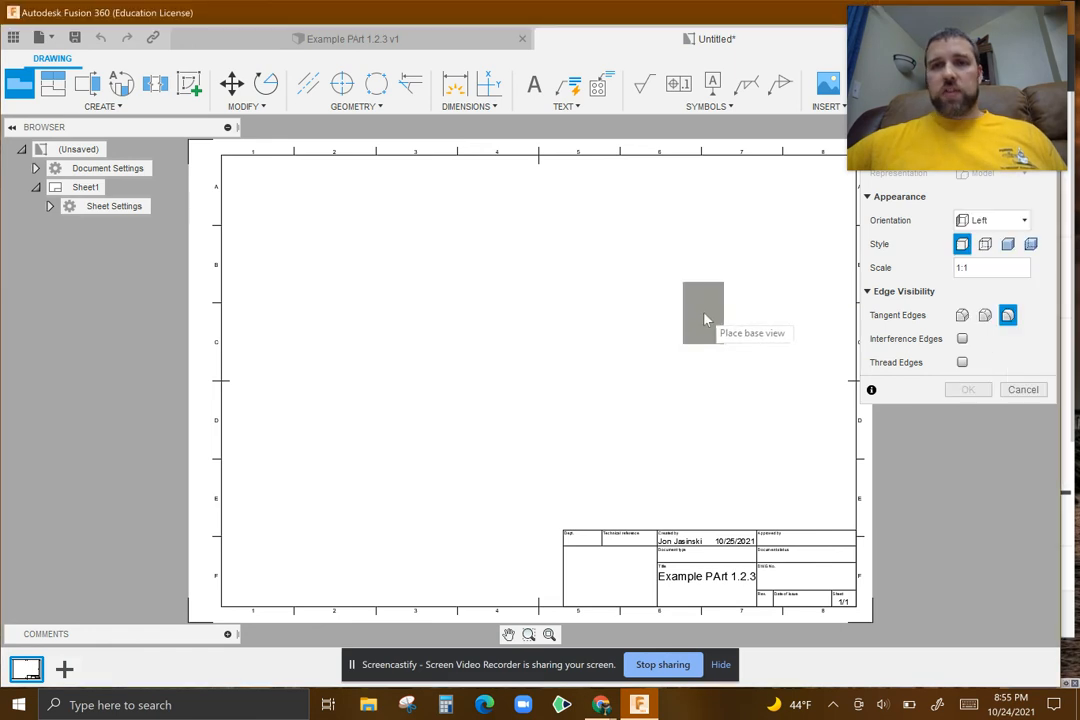
{"action": "left_click", "coordinate": [990, 220]}
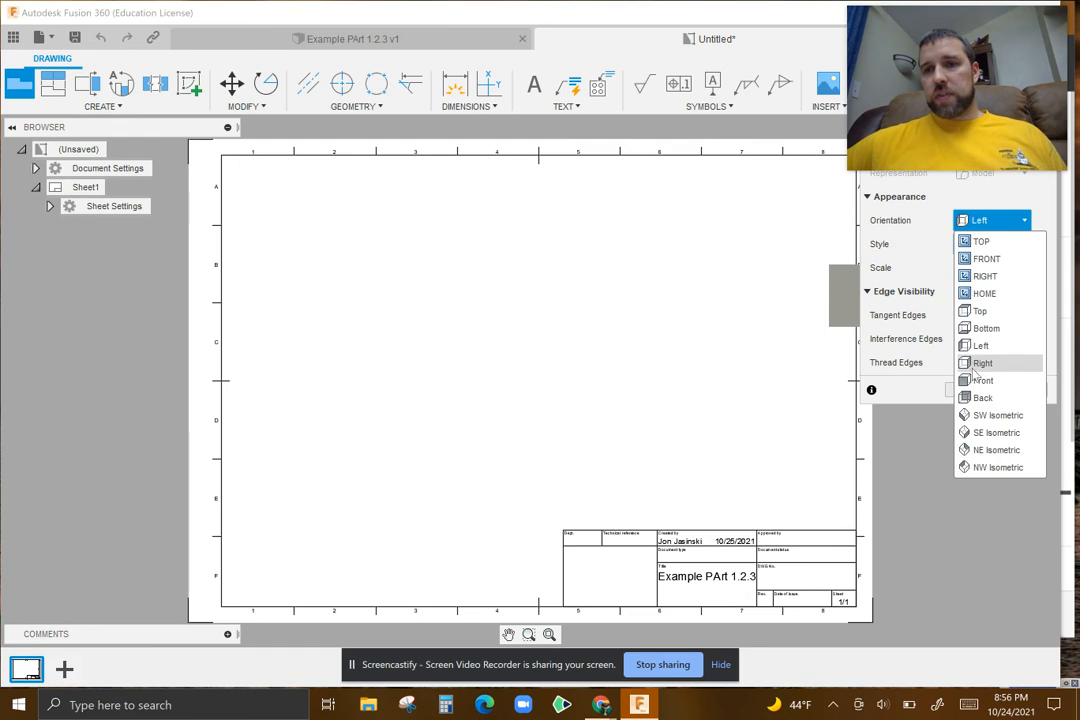
{"action": "left_click", "coordinate": [983, 363]}
{"action": "left_click", "coordinate": [985, 220]}
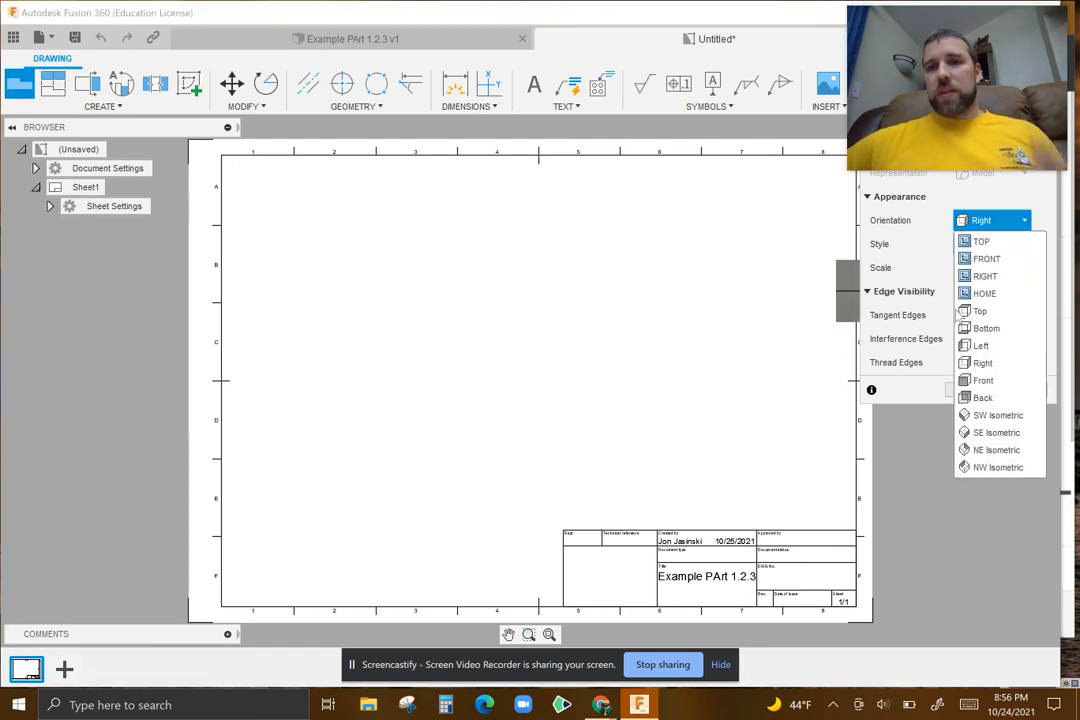
{"action": "left_click", "coordinate": [982, 380]}
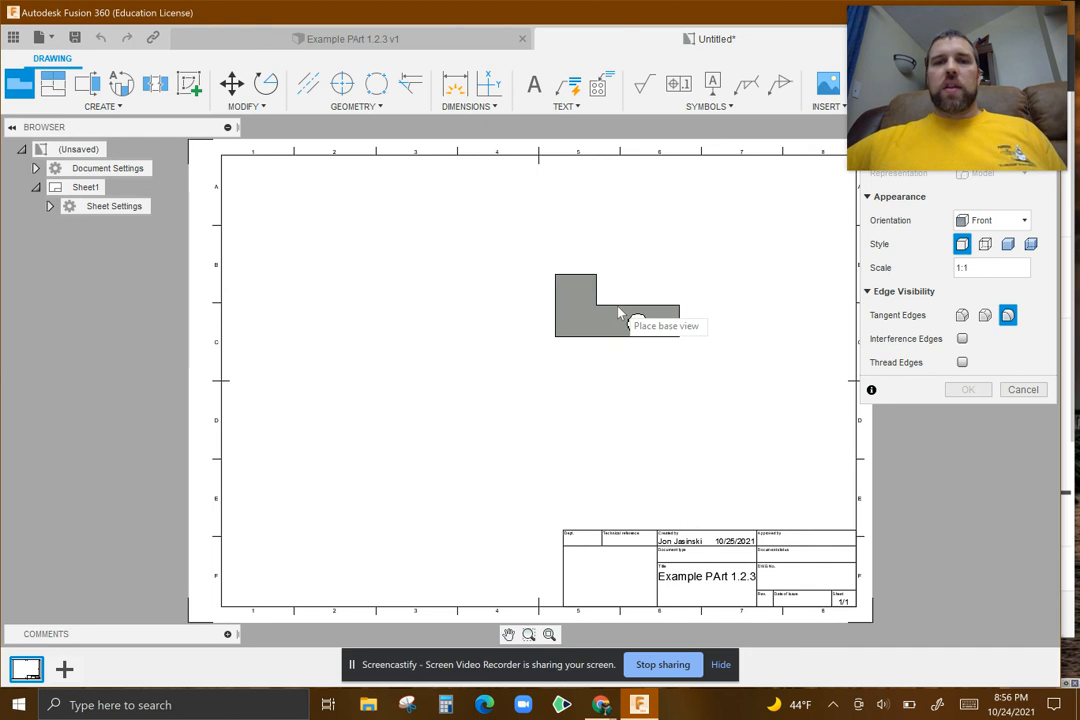
{"action": "left_click", "coordinate": [402, 416]}
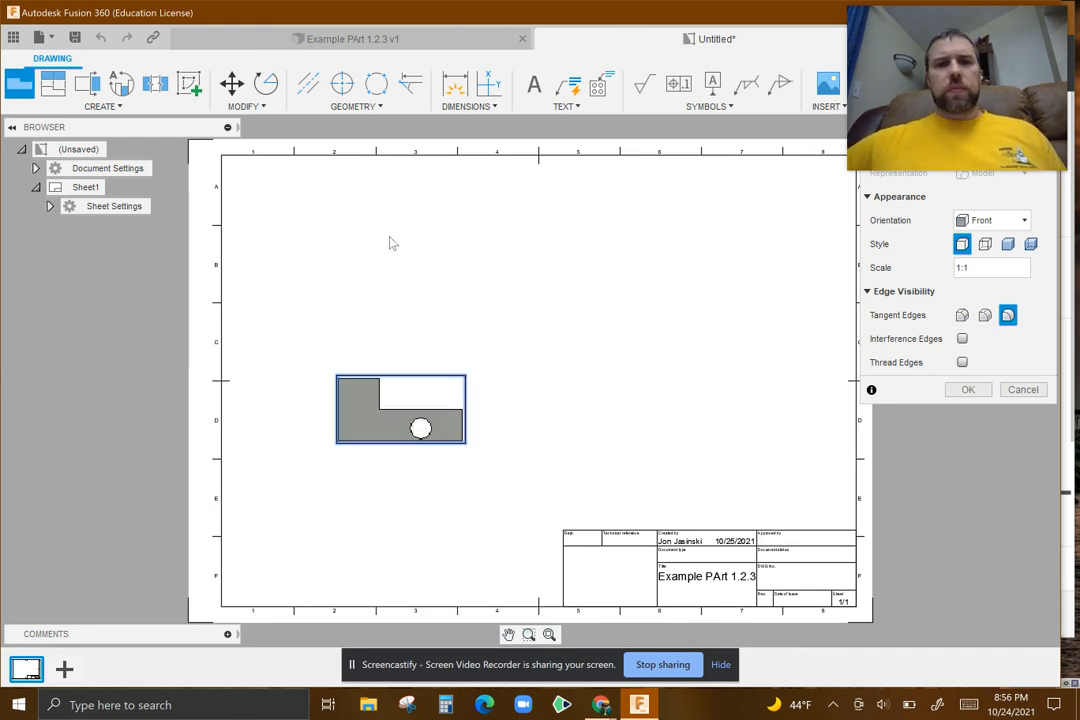
Step: Project a top view above the front view, a side view to its right and an isometric view to its lower left
{"action": "left_click", "coordinate": [53, 86]}
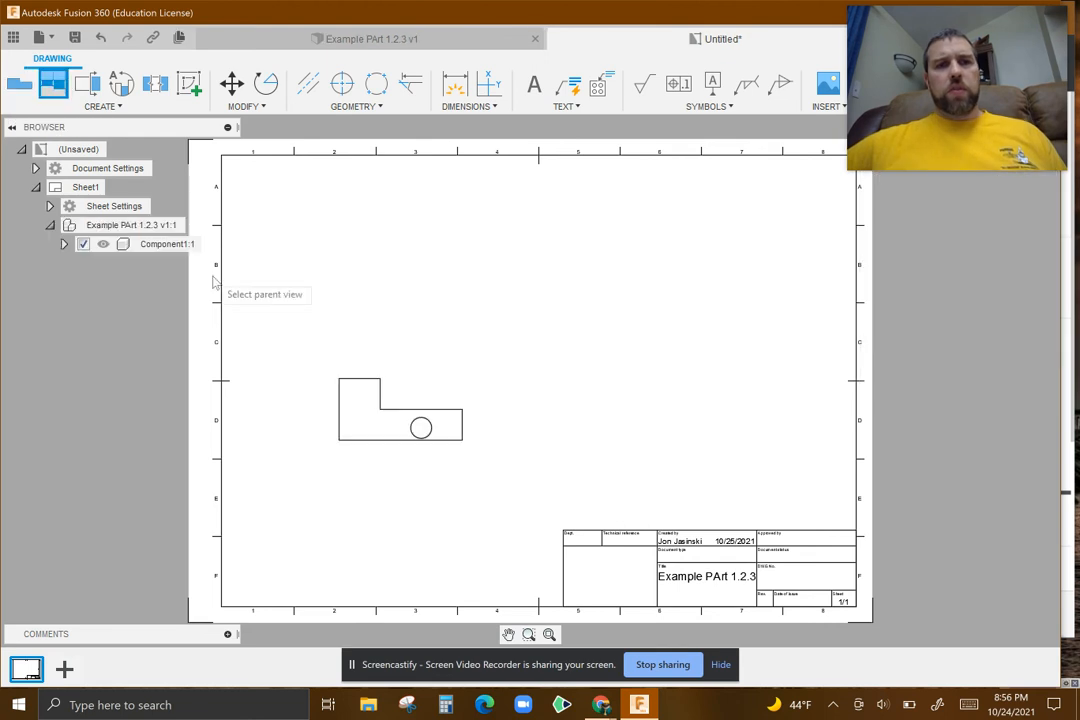
{"action": "left_click", "coordinate": [364, 402]}
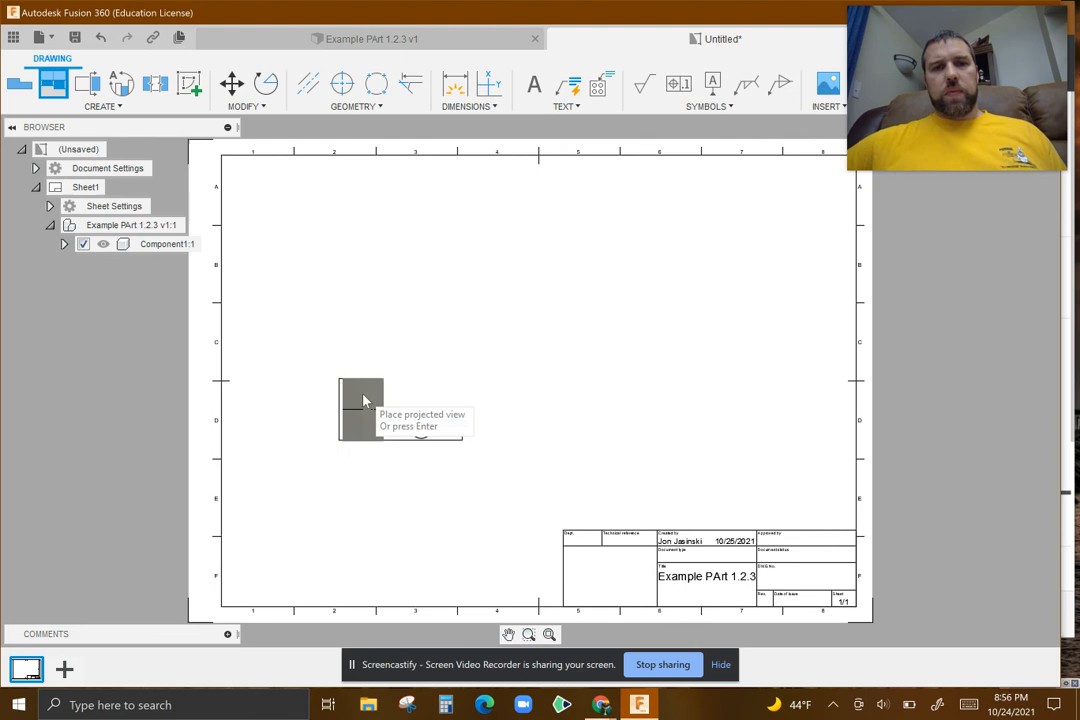
{"action": "left_click", "coordinate": [365, 255]}
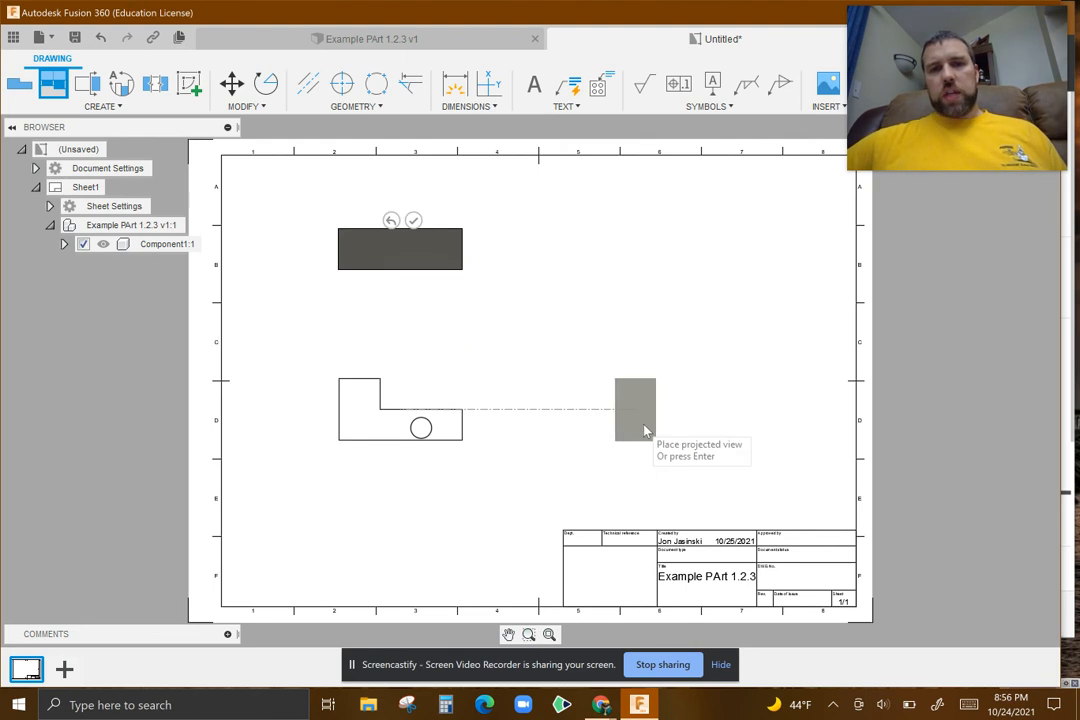
{"action": "left_click", "coordinate": [673, 428]}
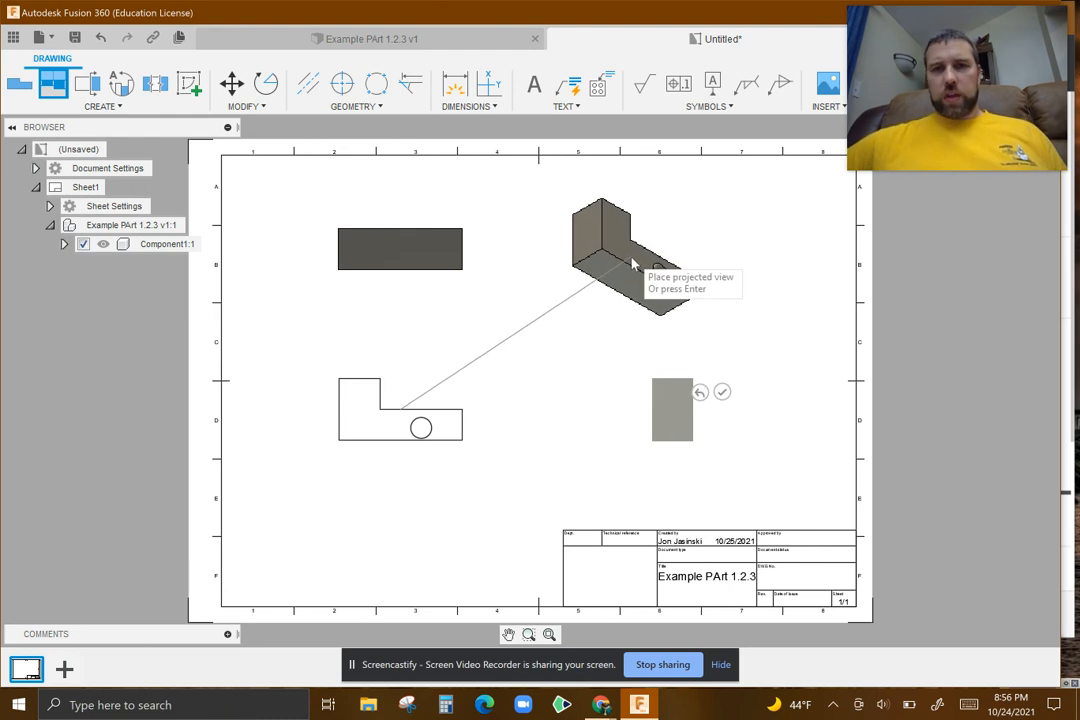
{"action": "left_click", "coordinate": [288, 494]}
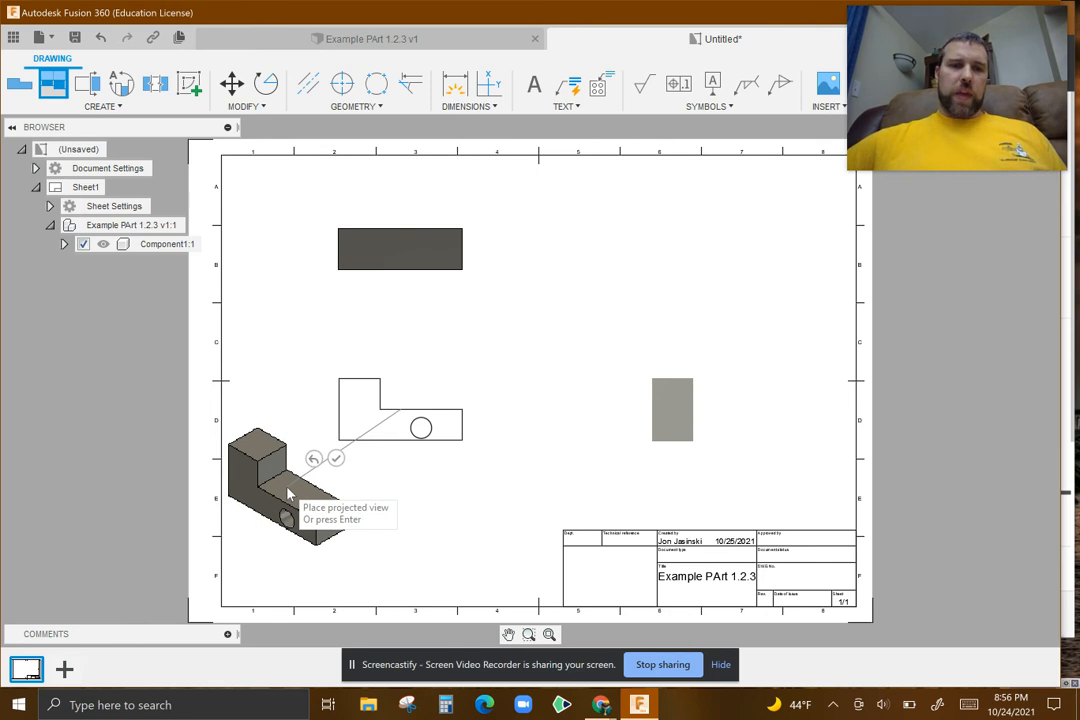
{"action": "left_click", "coordinate": [334, 459]}
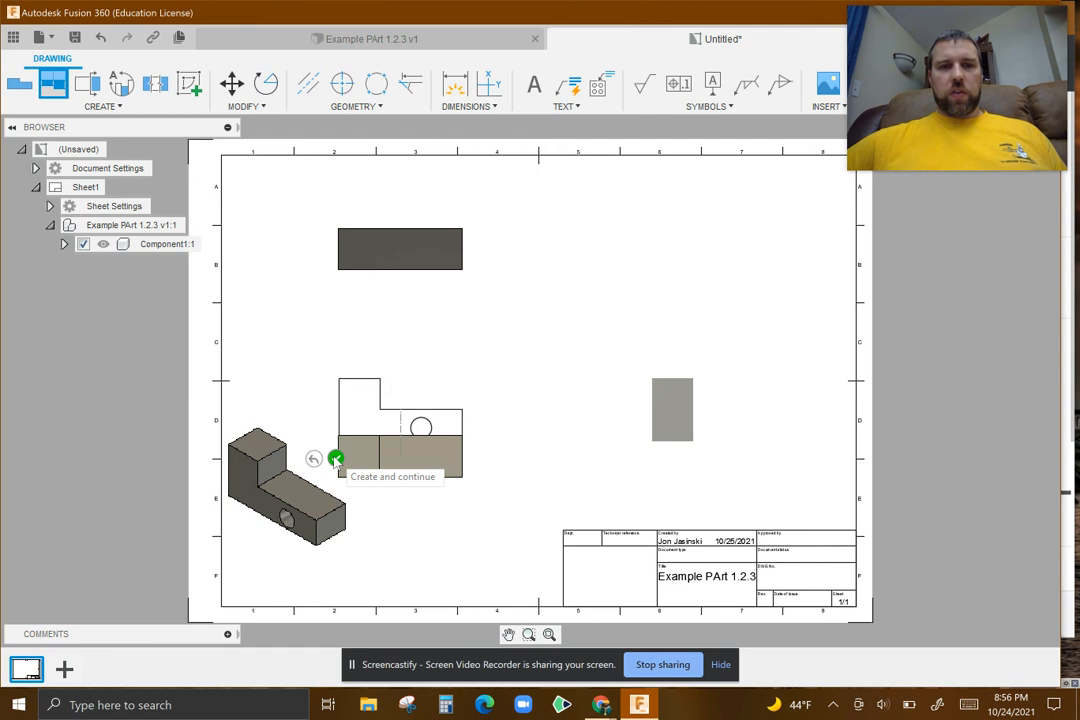
Step: Move the isometric view to the upper-right area of the sheet, above the side view
{"action": "left_click", "coordinate": [313, 484]}
{"action": "key", "text": "m"}
{"action": "left_click", "coordinate": [282, 483]}
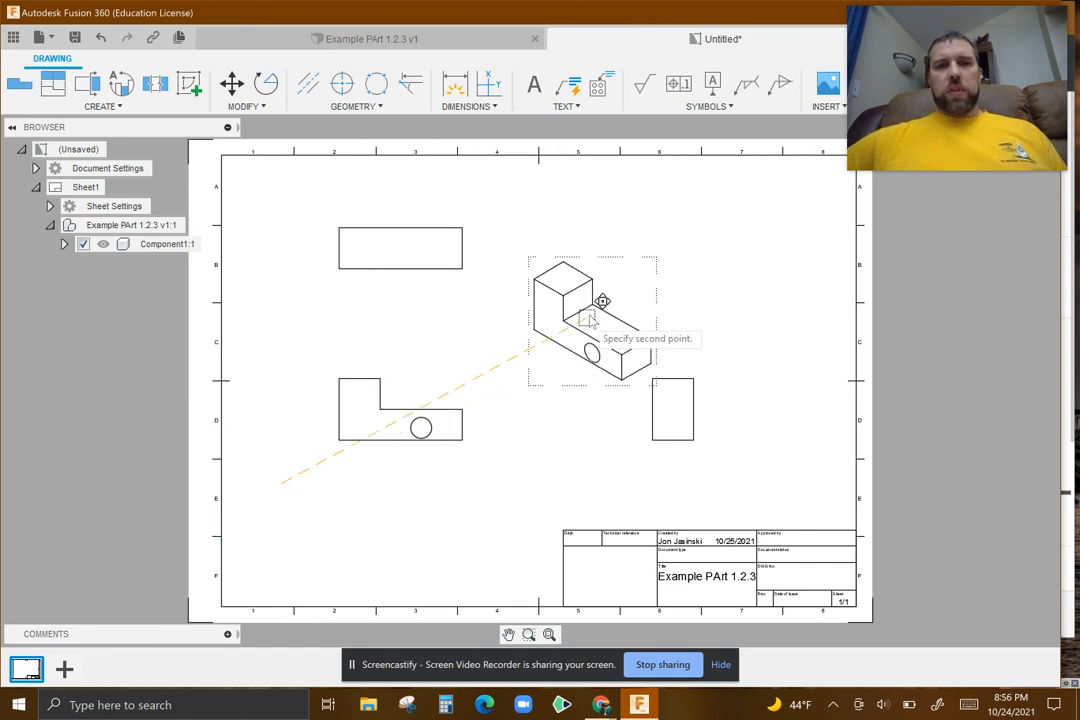
{"action": "left_click", "coordinate": [654, 257]}
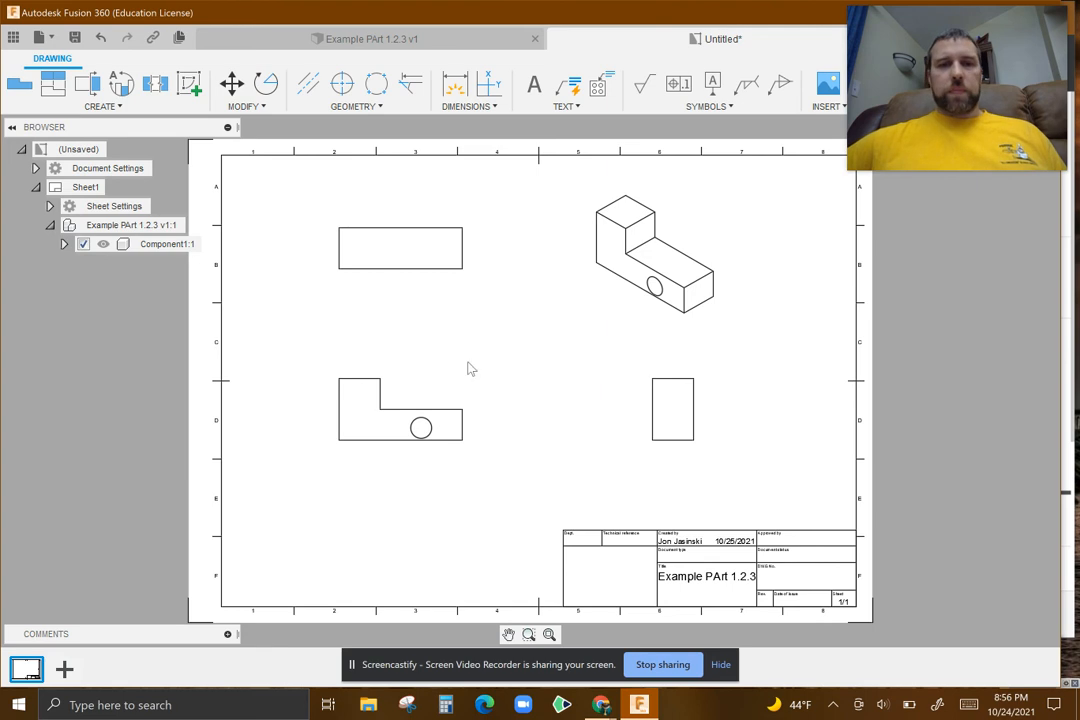
Step: Set the front view's style to show visible and hidden edges
{"action": "scroll", "coordinate": [501, 333], "scroll_direction": "up", "scroll_amount": 2}
{"action": "scroll", "coordinate": [501, 333], "scroll_direction": "up", "scroll_amount": 1}
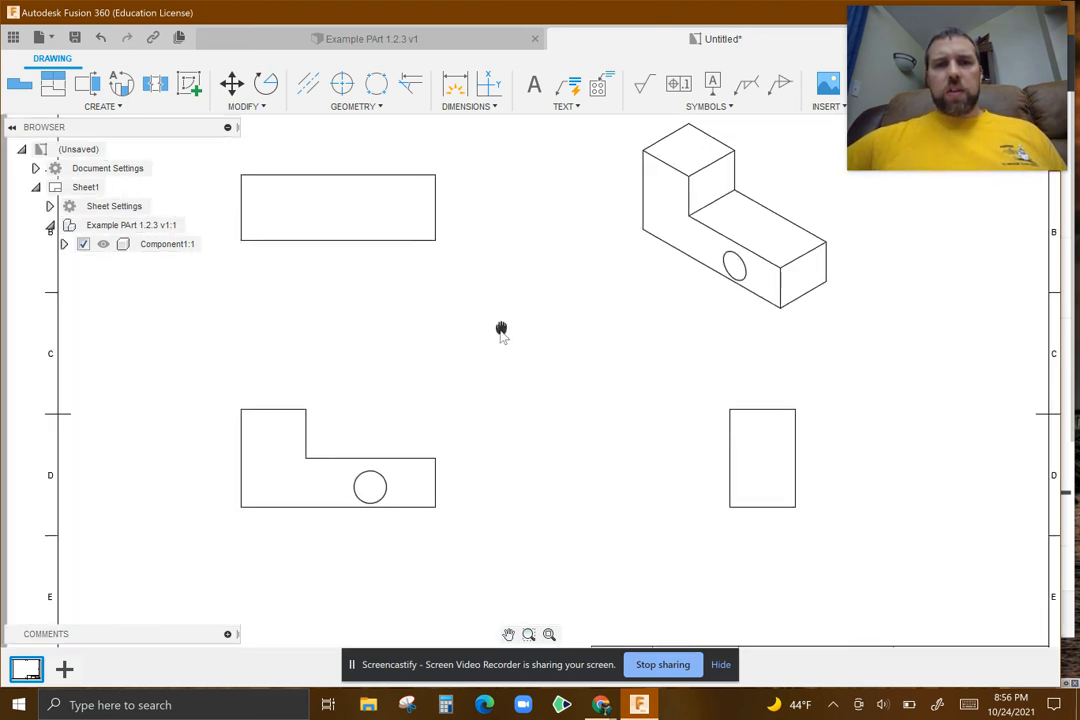
{"action": "middle_click_drag", "start_coordinate": [501, 333], "coordinate": [470, 364]}
{"action": "double_click", "coordinate": [293, 512]}
{"action": "mouse_move", "coordinate": [970, 108]}
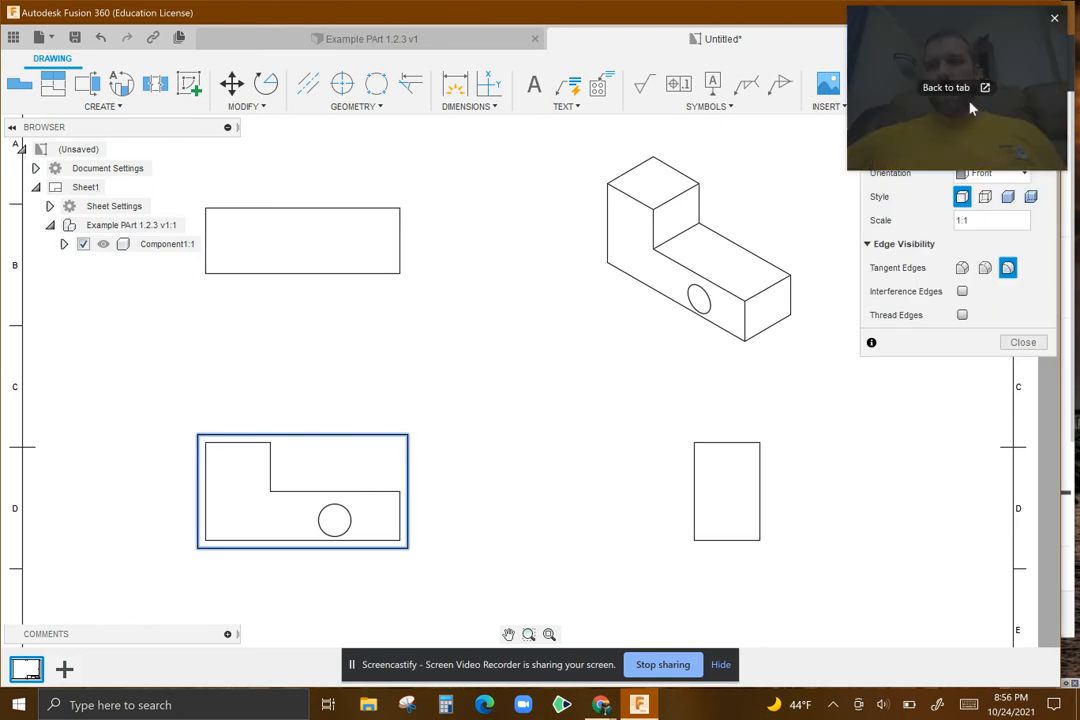
{"action": "left_click_drag", "start_coordinate": [930, 103], "coordinate": [930, 567]}
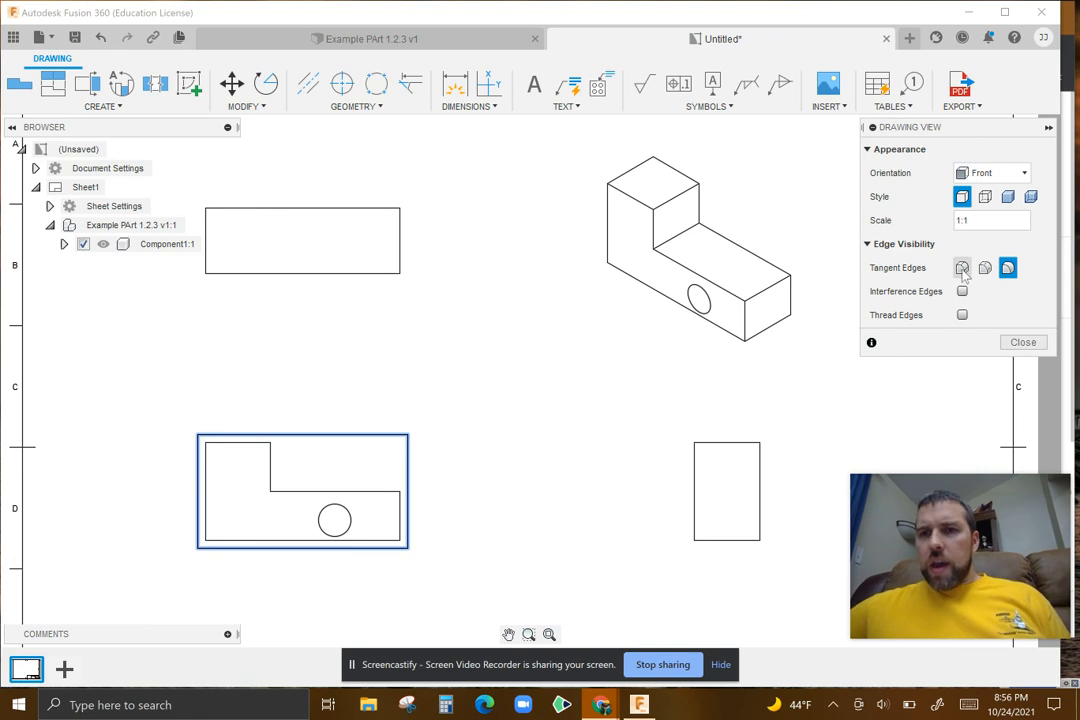
{"action": "left_click", "coordinate": [985, 198]}
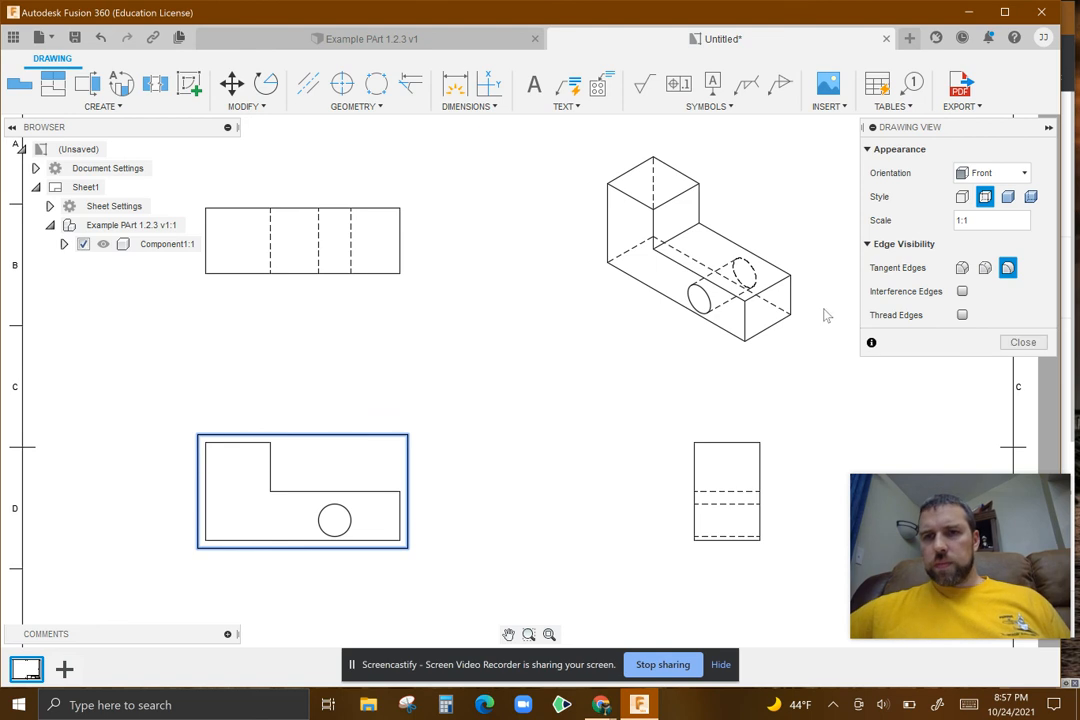
{"action": "left_click", "coordinate": [1021, 343]}
Step: Delete the isometric view with hidden edges from the sheet
{"action": "left_click", "coordinate": [670, 263]}
{"action": "key", "text": "Delete"}
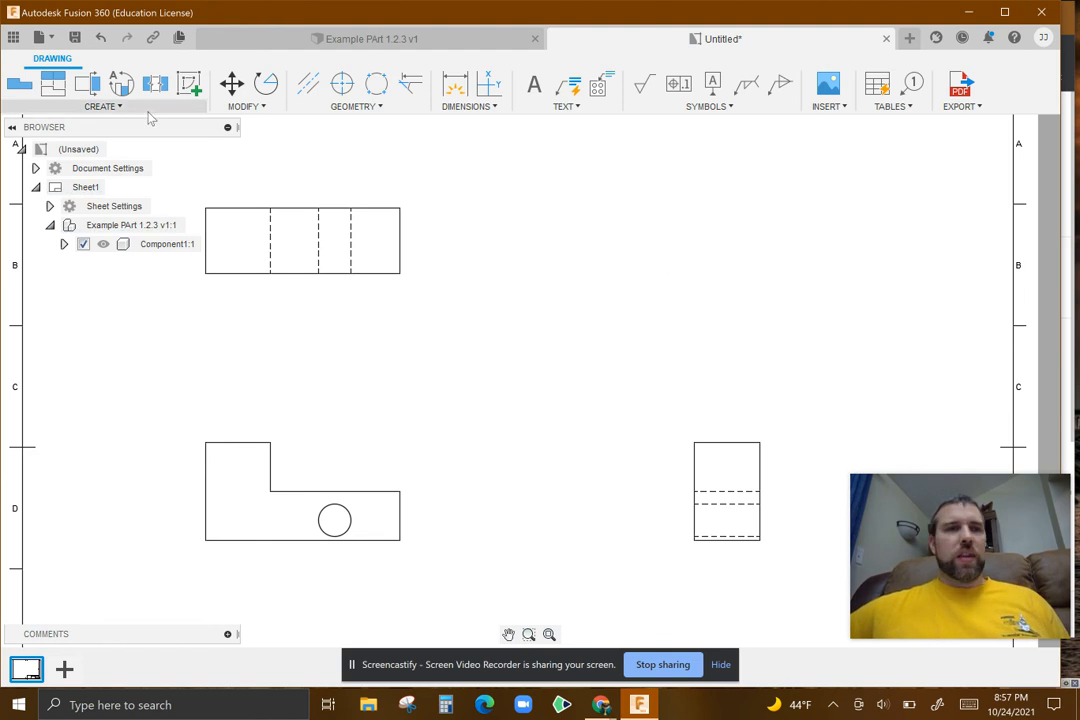
Step: Try replacing the isometric view by projecting a new one from the front view and moving it to the sheet's upper-right area
{"action": "left_click", "coordinate": [53, 84]}
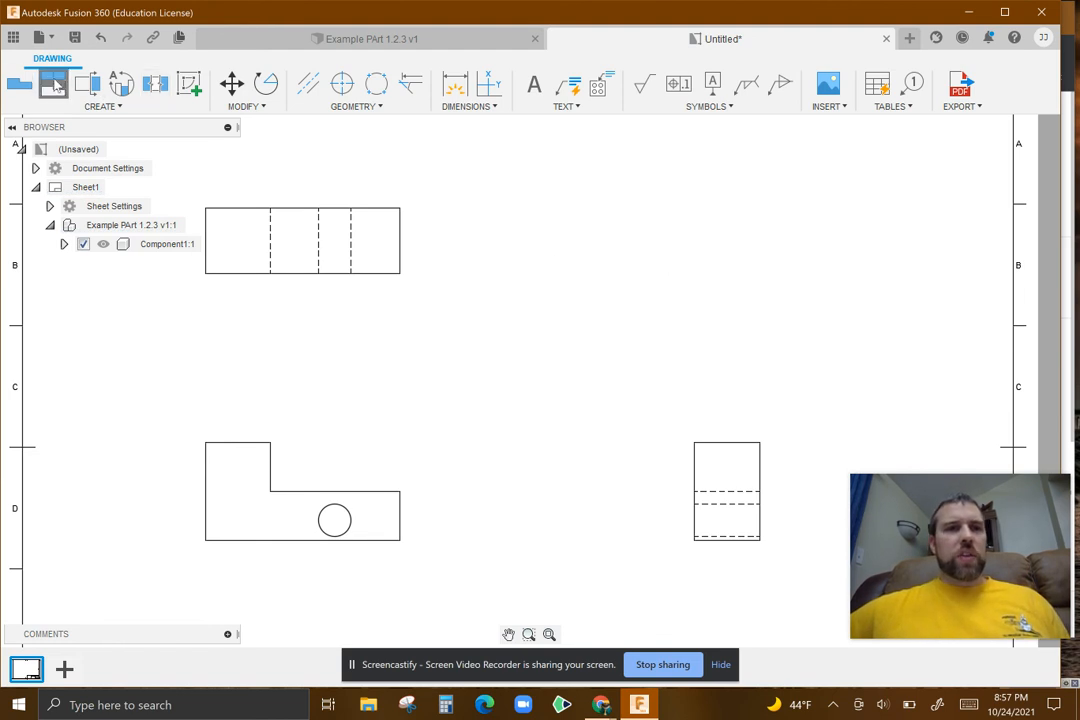
{"action": "left_click", "coordinate": [239, 506]}
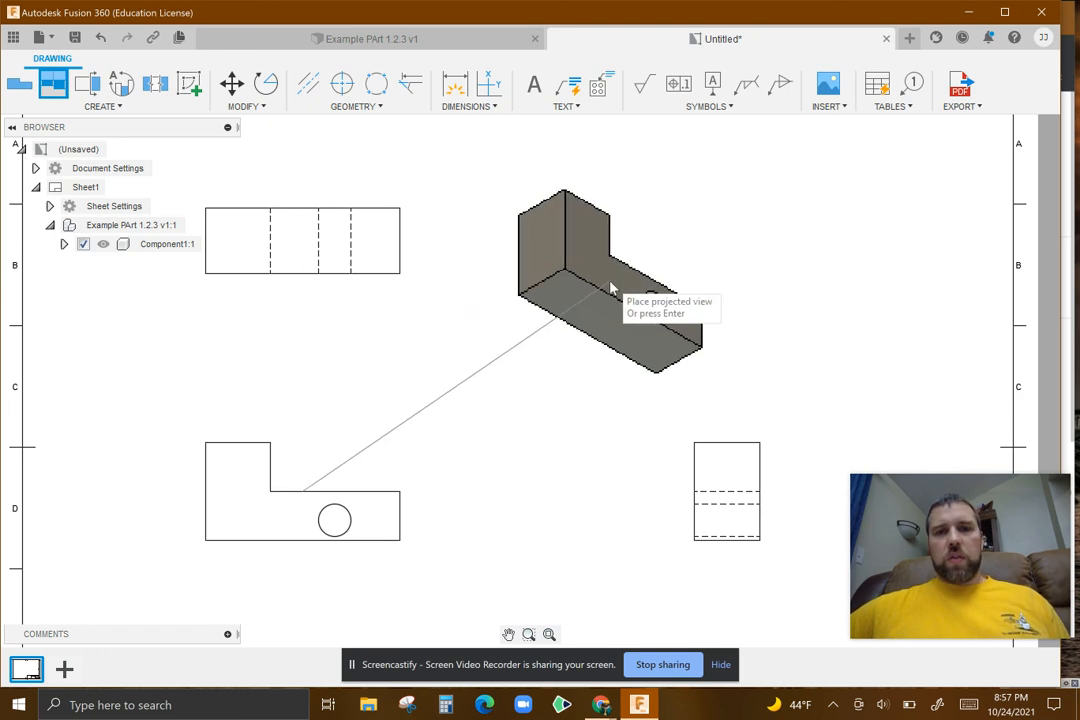
{"action": "left_click", "coordinate": [147, 566]}
{"action": "left_click", "coordinate": [181, 539]}
{"action": "left_click_drag", "start_coordinate": [127, 569], "coordinate": [665, 265]}
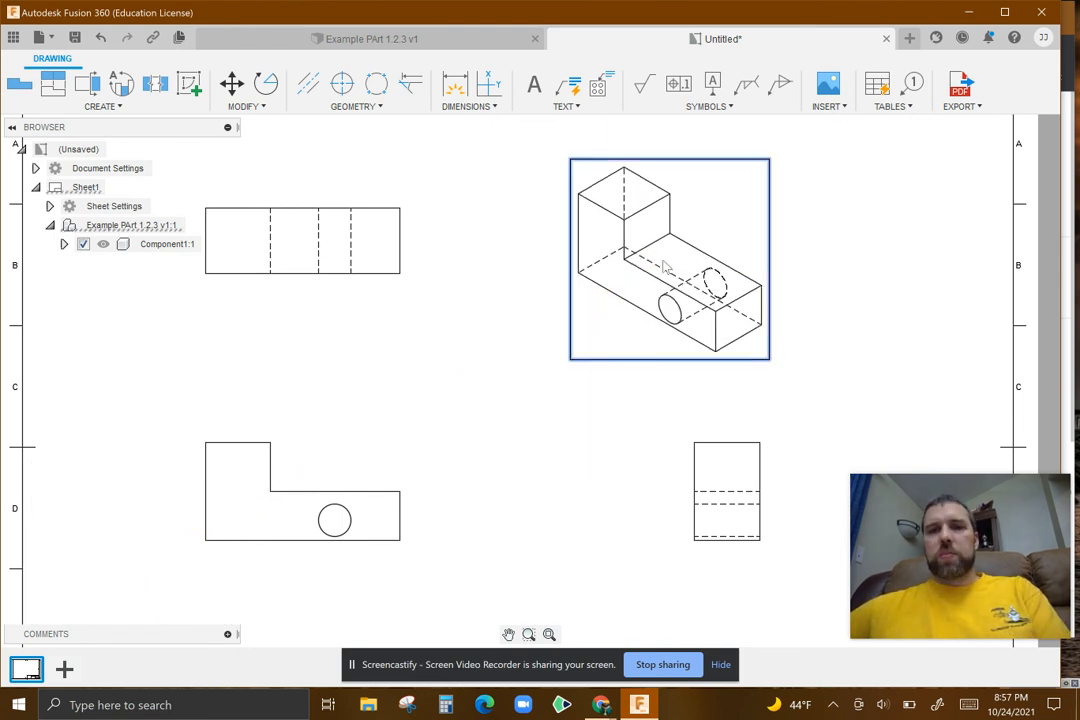
{"action": "key", "text": "Delete"}
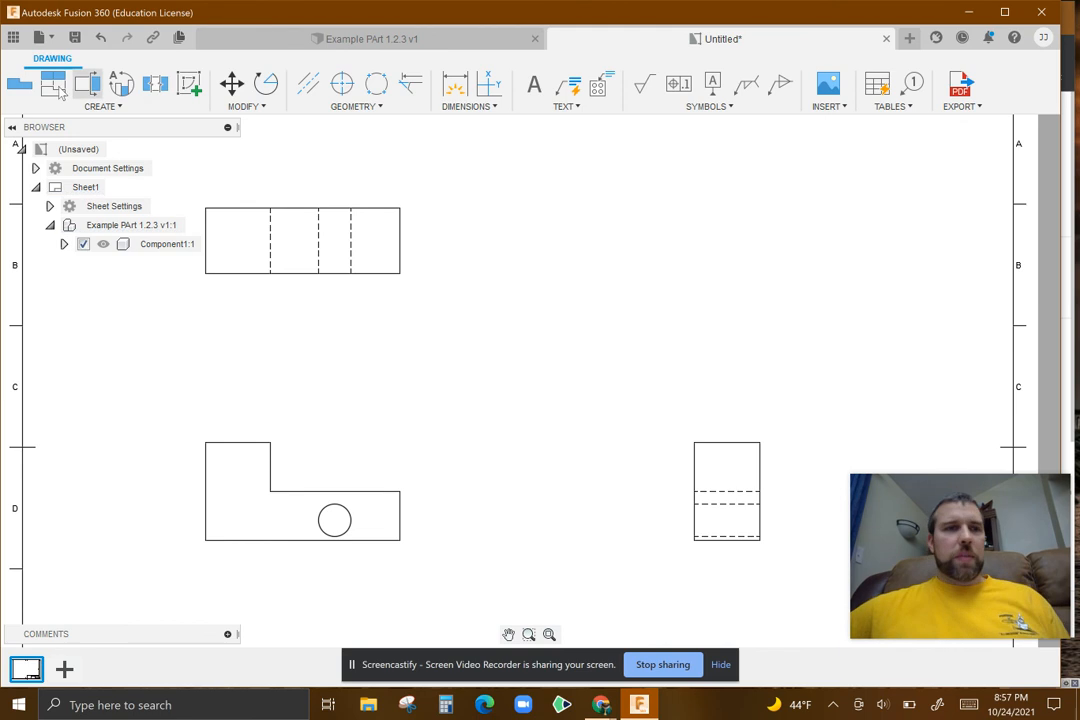
Step: Place a new base view of the part in NE Isometric orientation with the Shaded style in the open space above the side view
{"action": "left_click", "coordinate": [18, 89]}
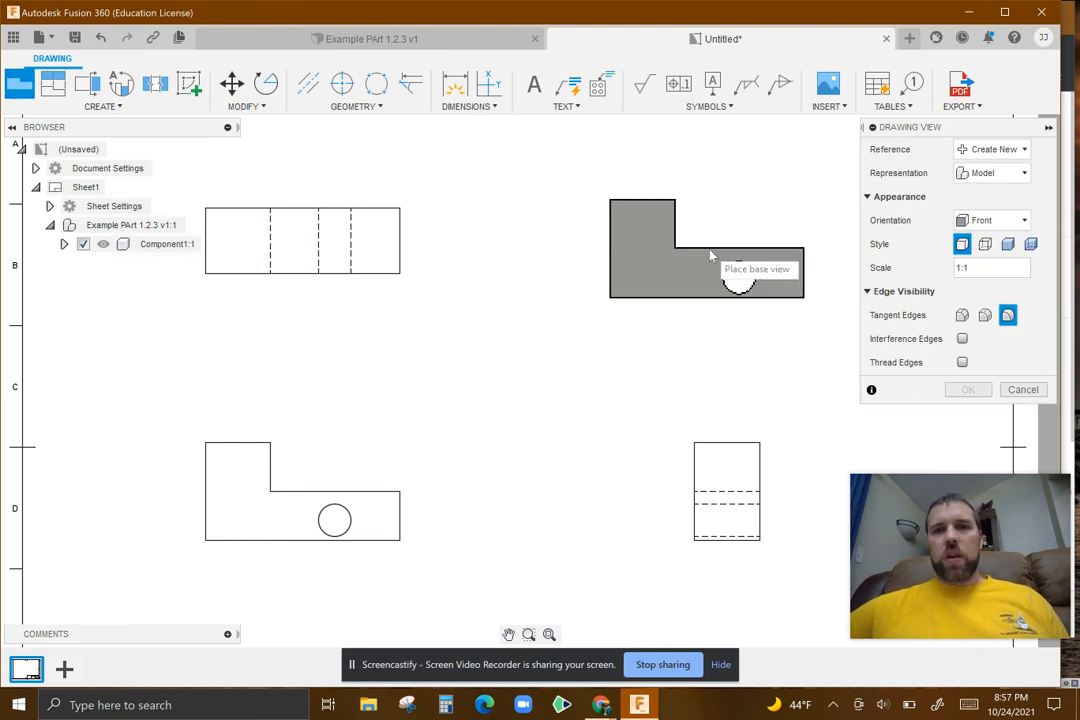
{"action": "left_click", "coordinate": [974, 222]}
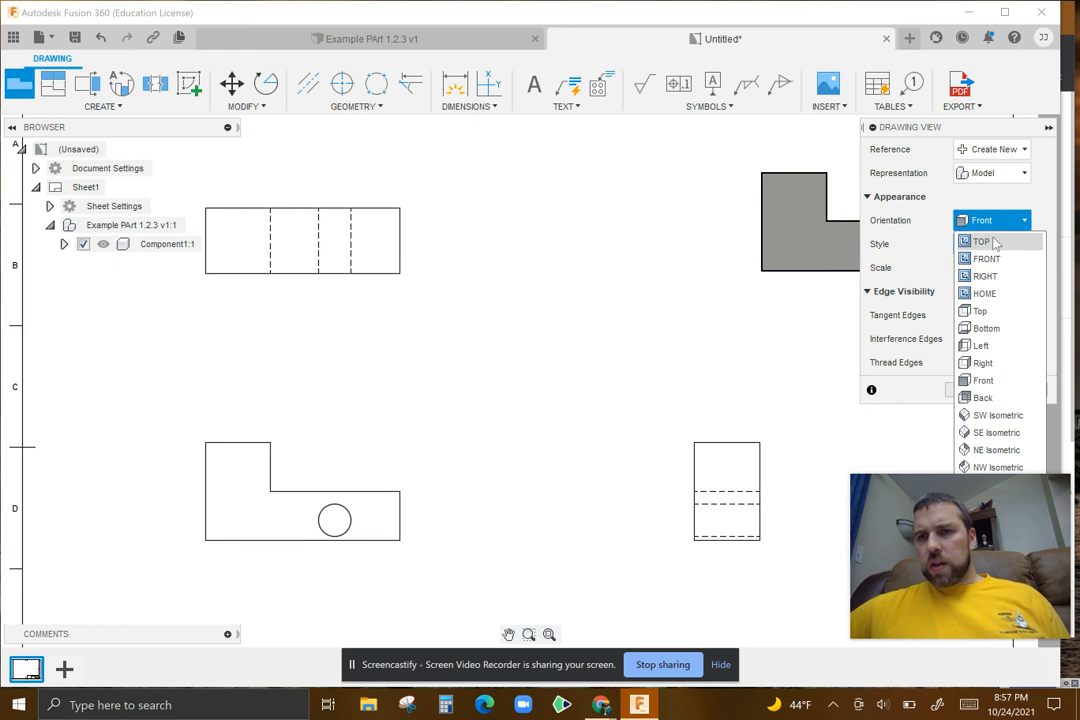
{"action": "left_click", "coordinate": [984, 276]}
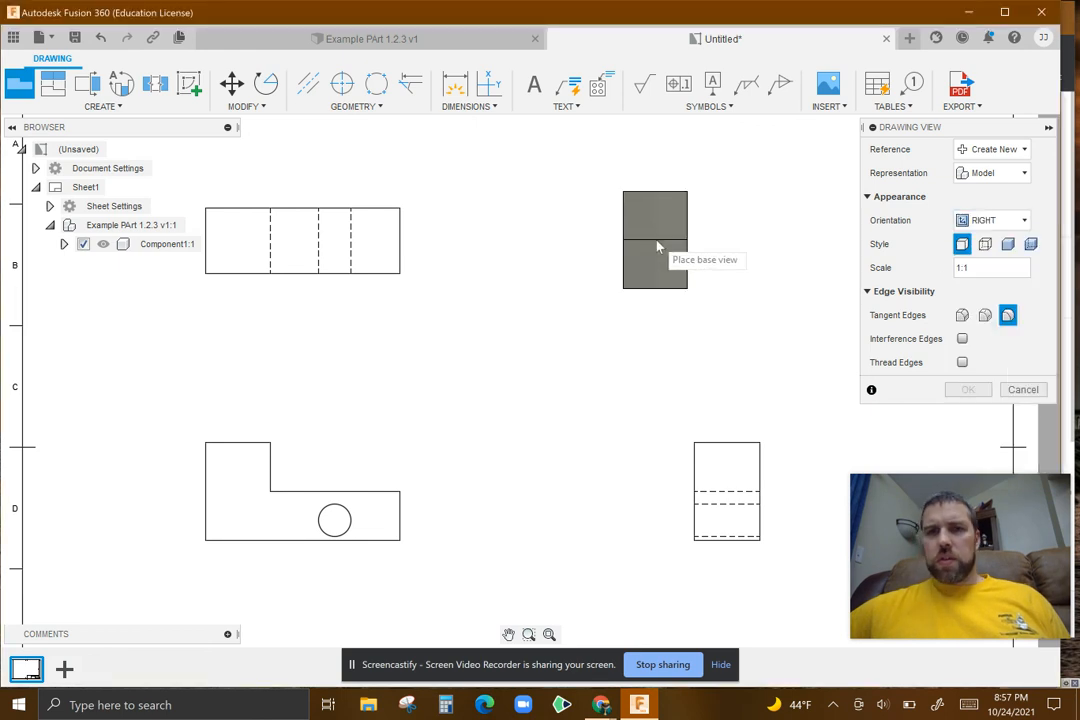
{"action": "left_click", "coordinate": [985, 220]}
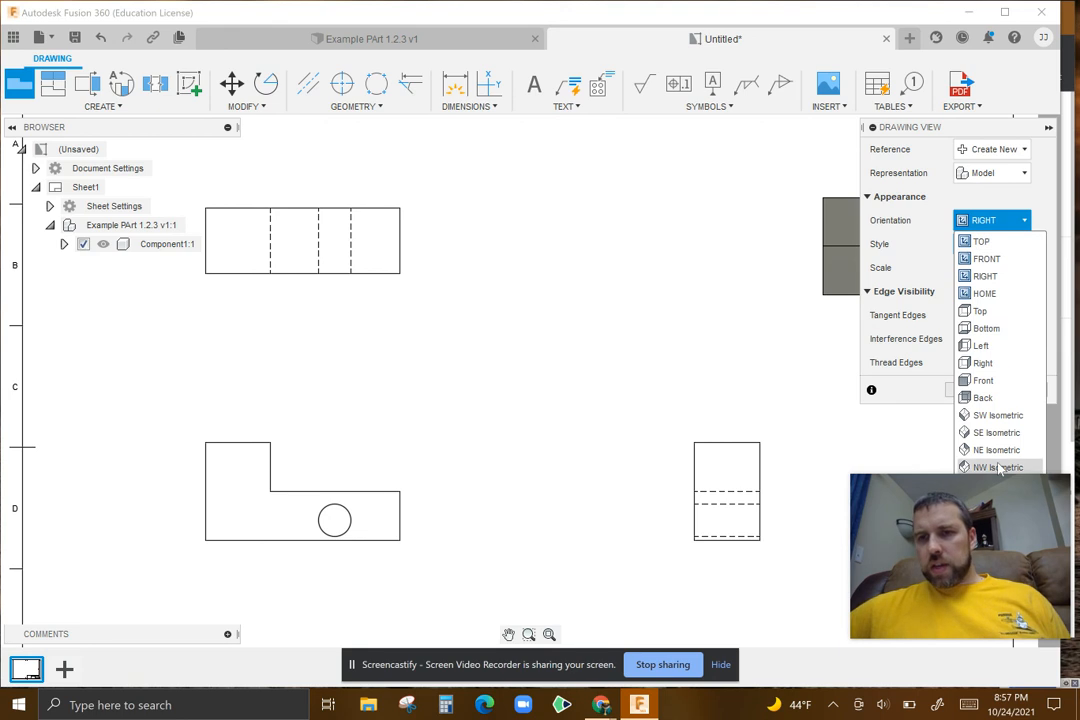
{"action": "left_click", "coordinate": [997, 415]}
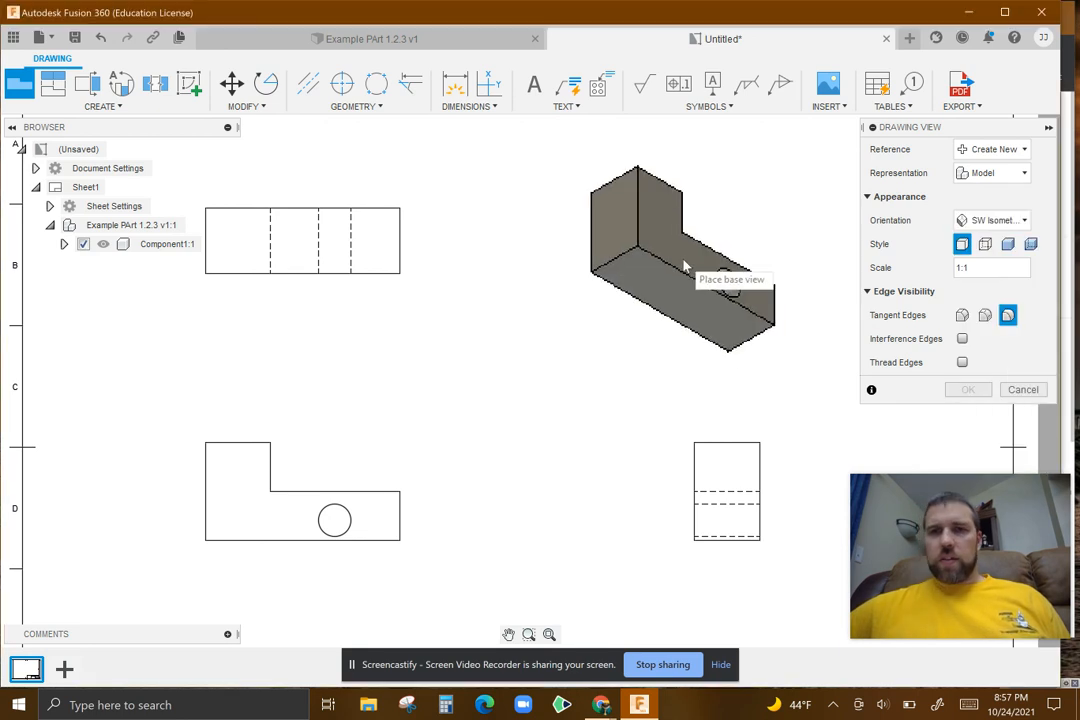
{"action": "left_click", "coordinate": [990, 220]}
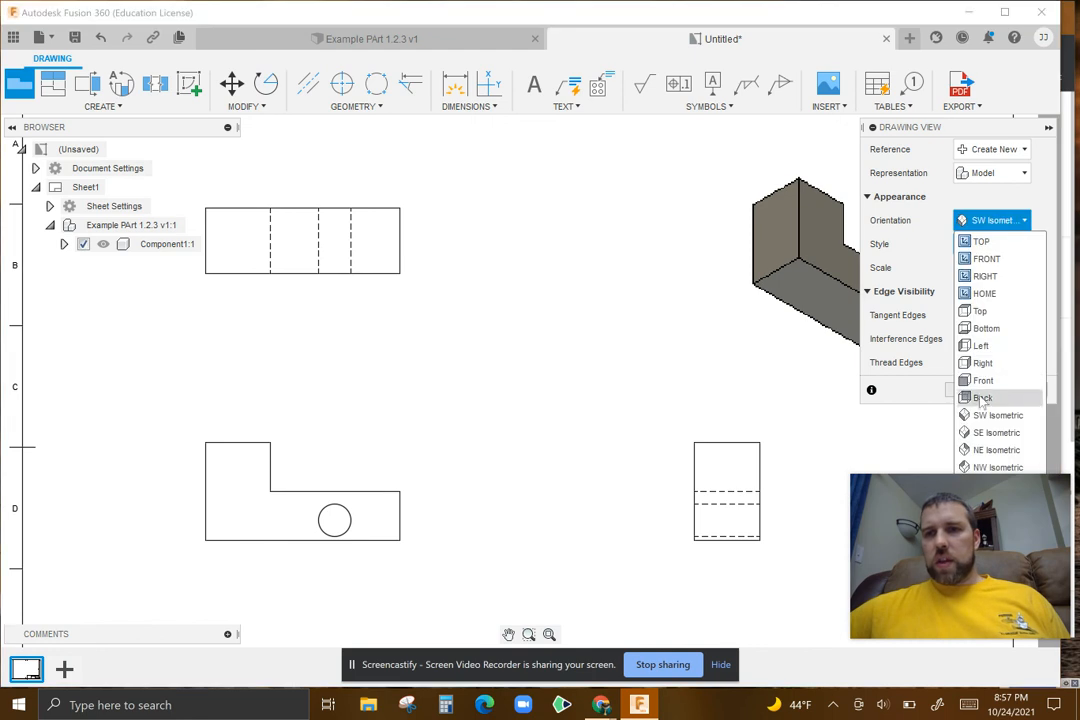
{"action": "left_click", "coordinate": [995, 432]}
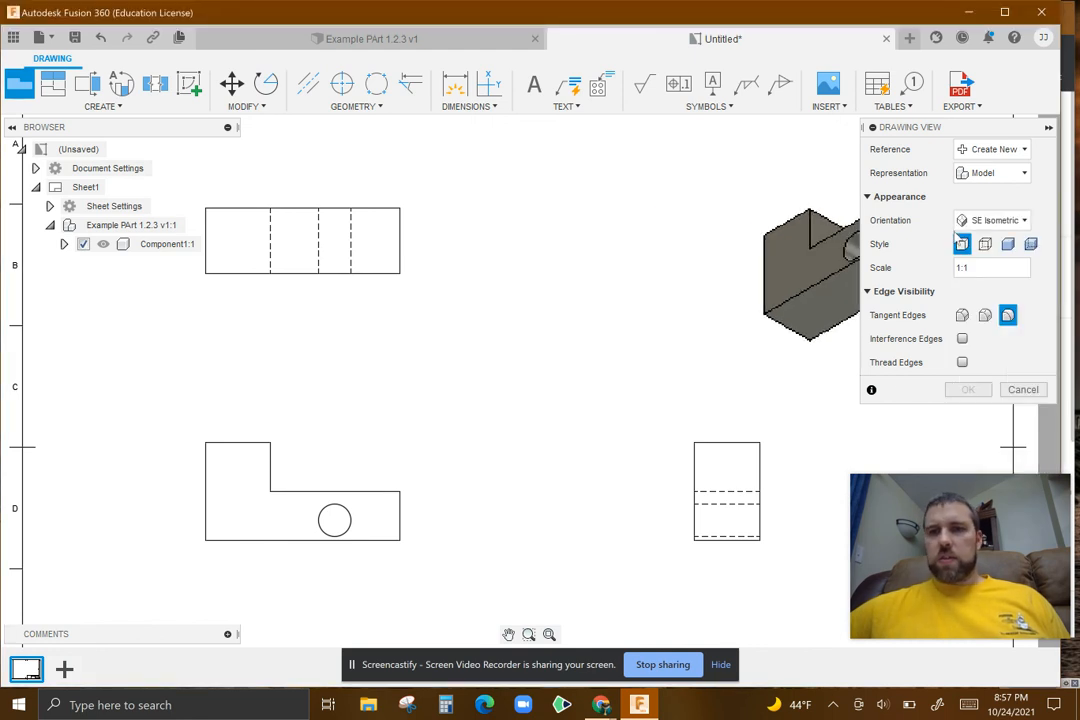
{"action": "left_click", "coordinate": [968, 221]}
{"action": "left_click", "coordinate": [996, 450]}
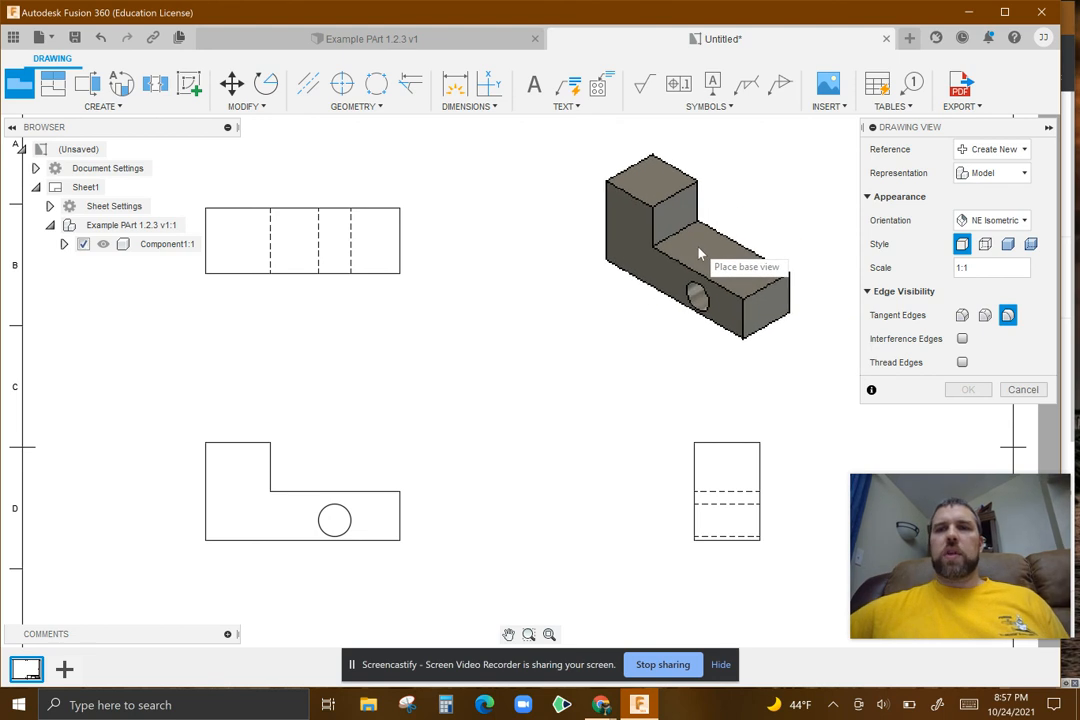
{"action": "left_click", "coordinate": [1008, 246]}
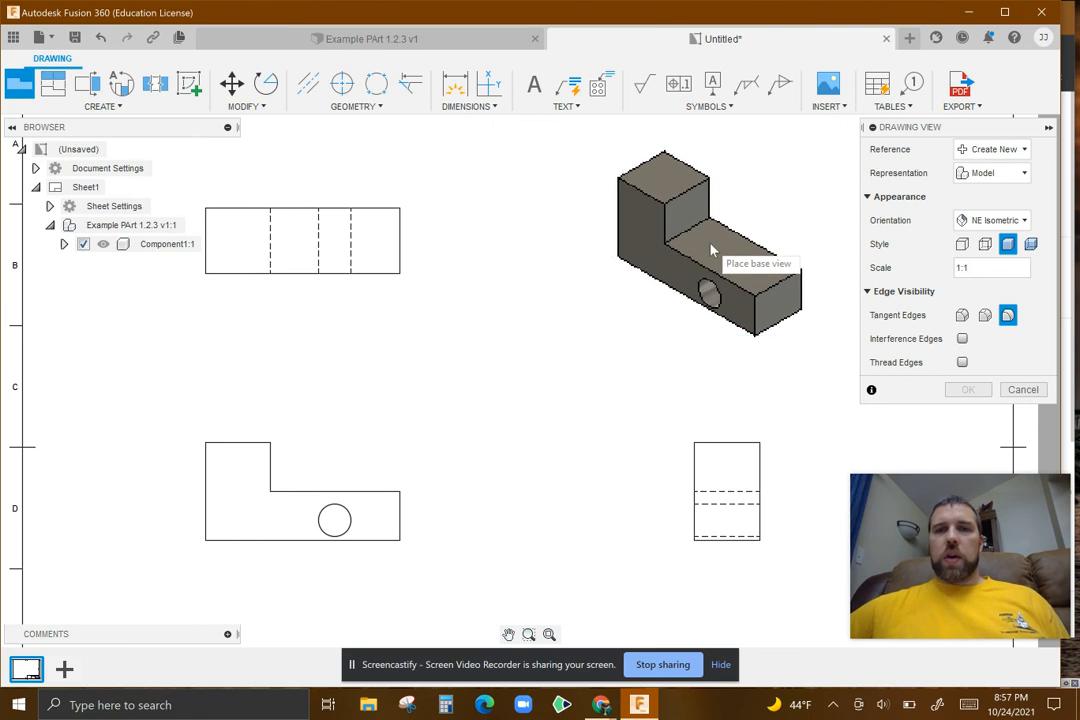
{"action": "left_click", "coordinate": [714, 246]}
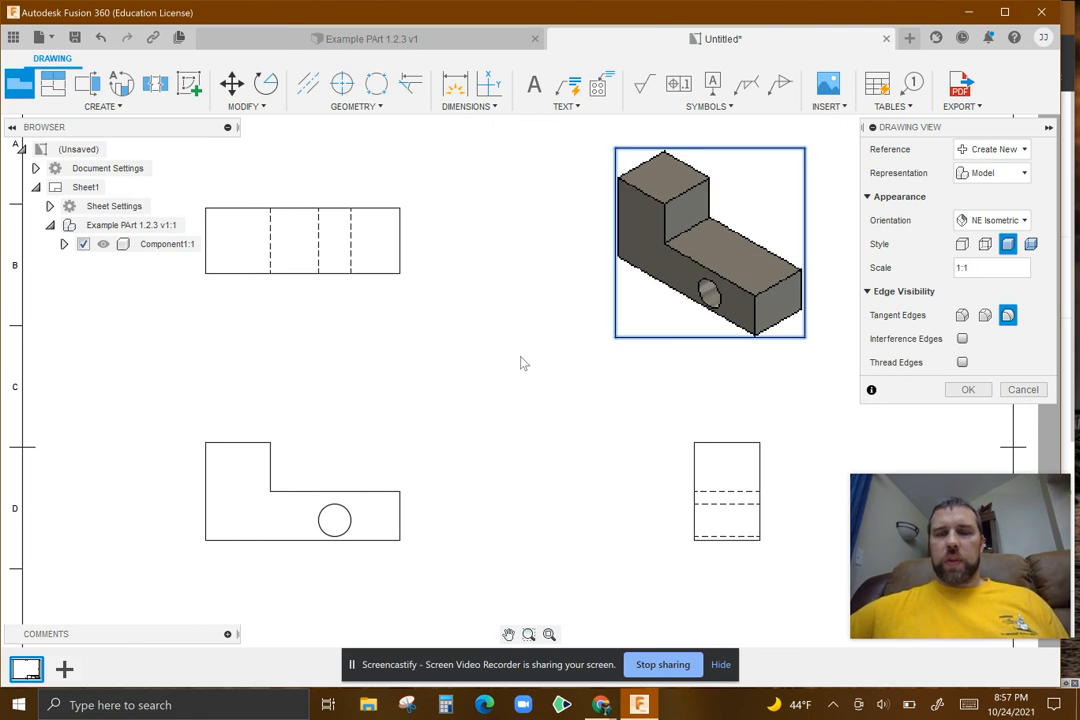
{"action": "left_click", "coordinate": [962, 390]}
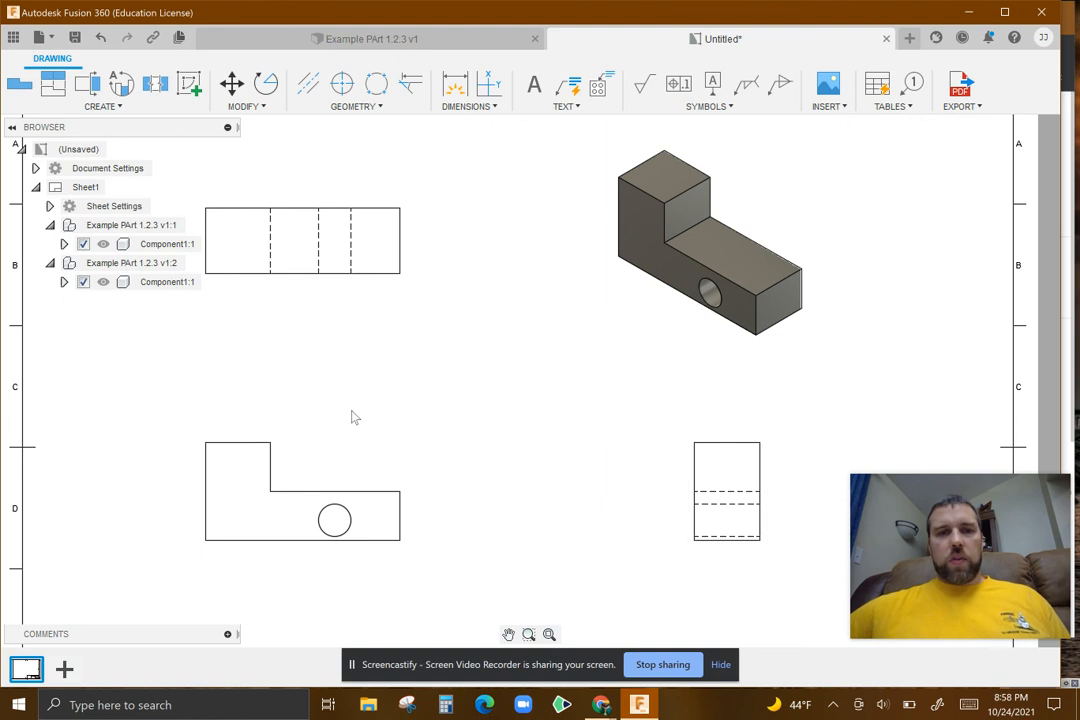
Step: Set the front view's scale to 2:1
{"action": "mouse_move", "coordinate": [345, 365]}
{"action": "middle_mouse_down"}
{"action": "mouse_move", "coordinate": [435, 353]}
{"action": "mouse_move", "coordinate": [377, 352]}
{"action": "middle_mouse_up"}
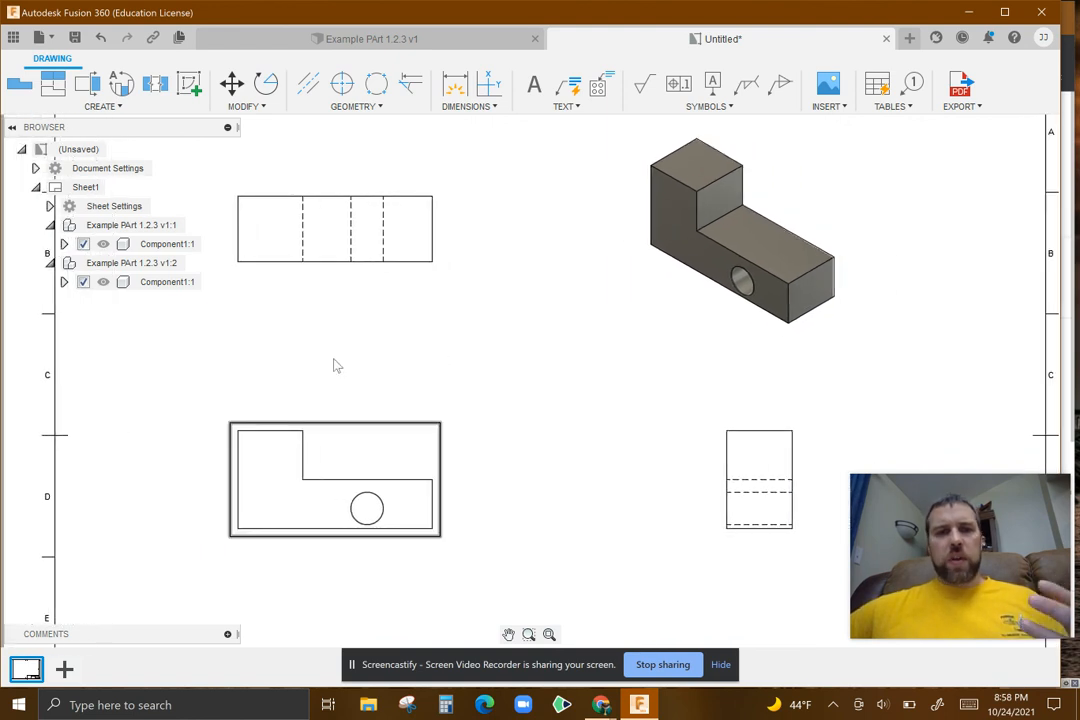
{"action": "left_click", "coordinate": [333, 510]}
{"action": "left_click", "coordinate": [366, 466]}
{"action": "scroll", "coordinate": [366, 442], "scroll_direction": "up", "scroll_amount": 3}
{"action": "scroll", "coordinate": [366, 442], "scroll_direction": "down", "scroll_amount": 6}
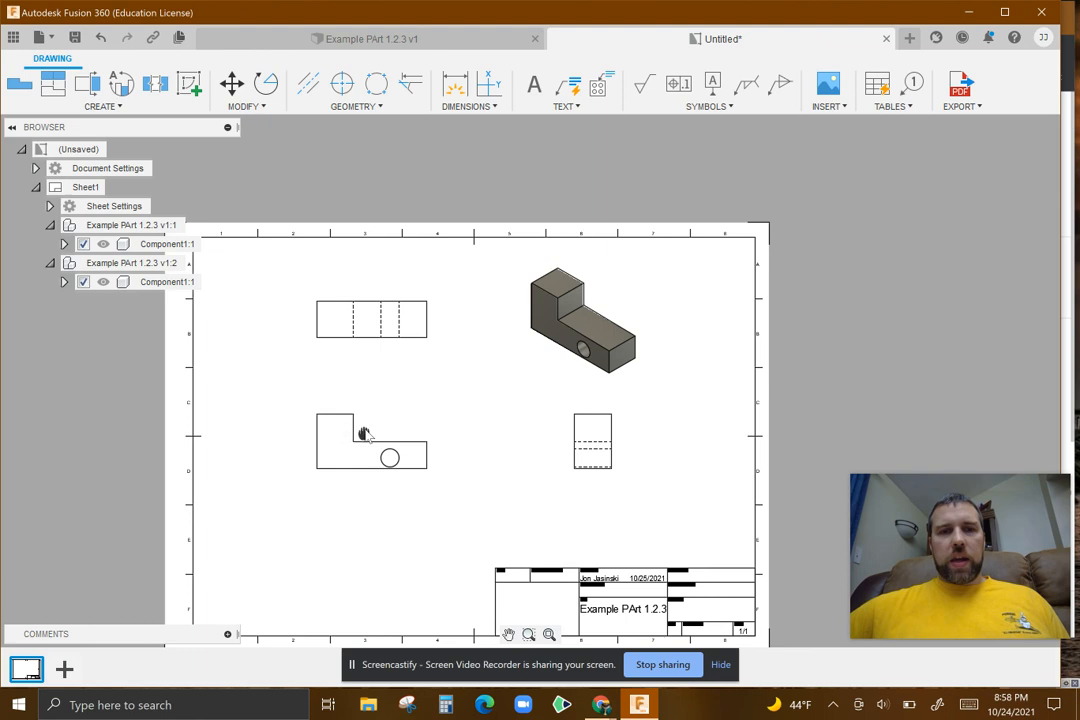
{"action": "scroll", "coordinate": [366, 442], "scroll_direction": "up", "scroll_amount": 3}
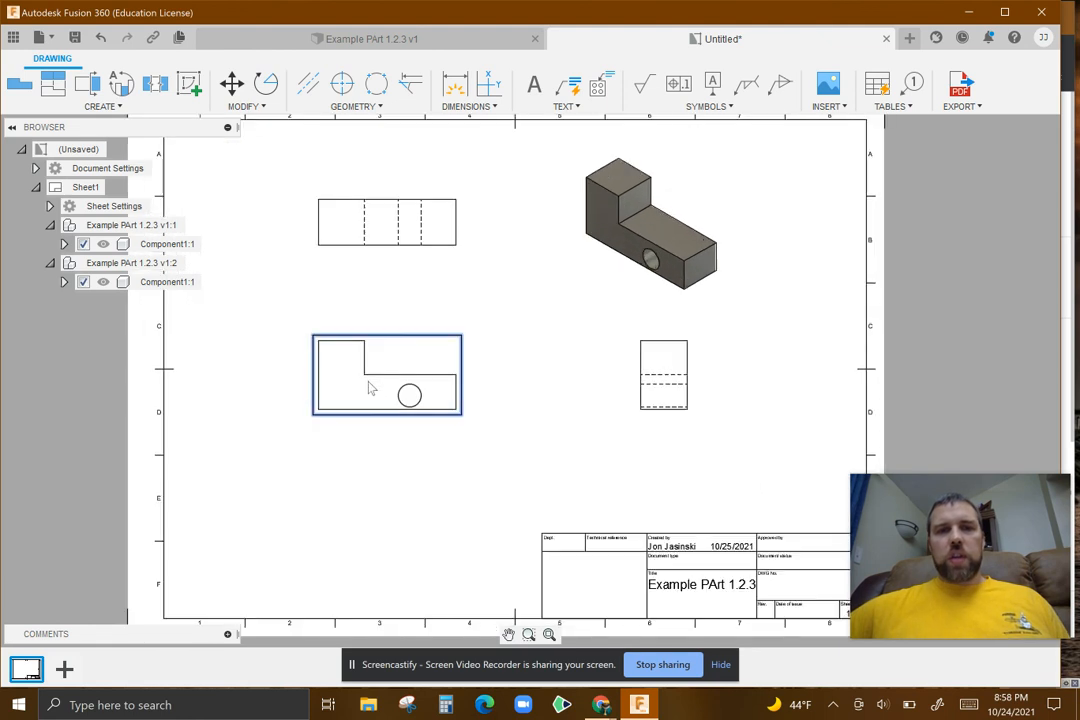
{"action": "double_click", "coordinate": [369, 388]}
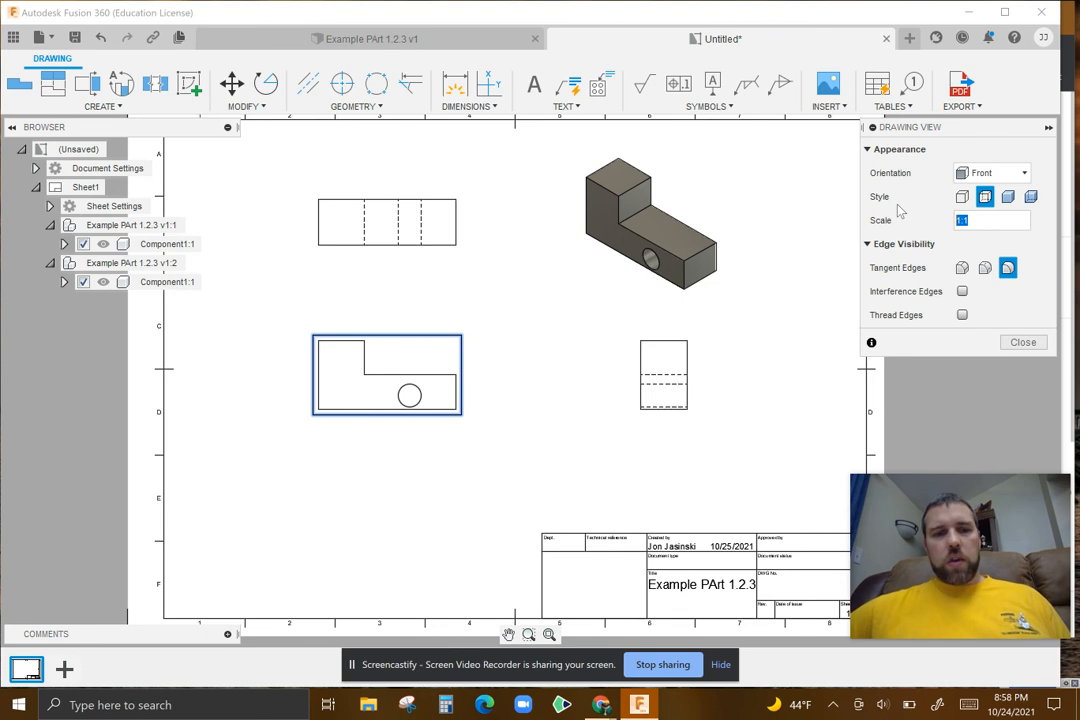
{"action": "key", "text": "BackSpace"}
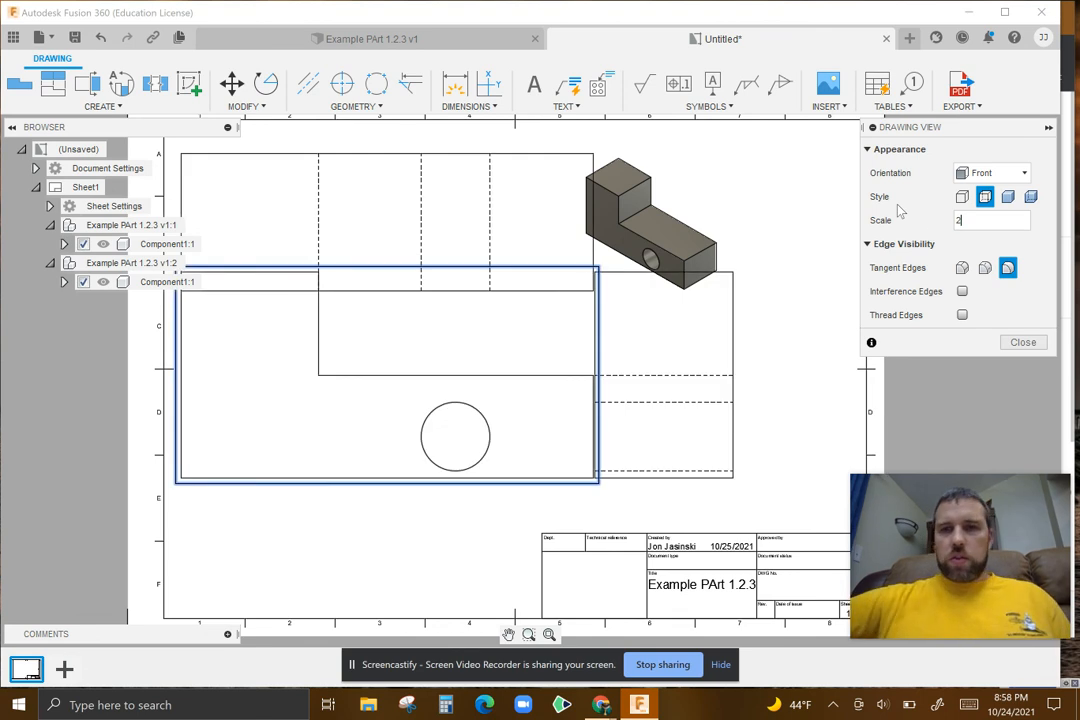
{"action": "type", "text": "2"}
{"action": "key", "text": "Return"}
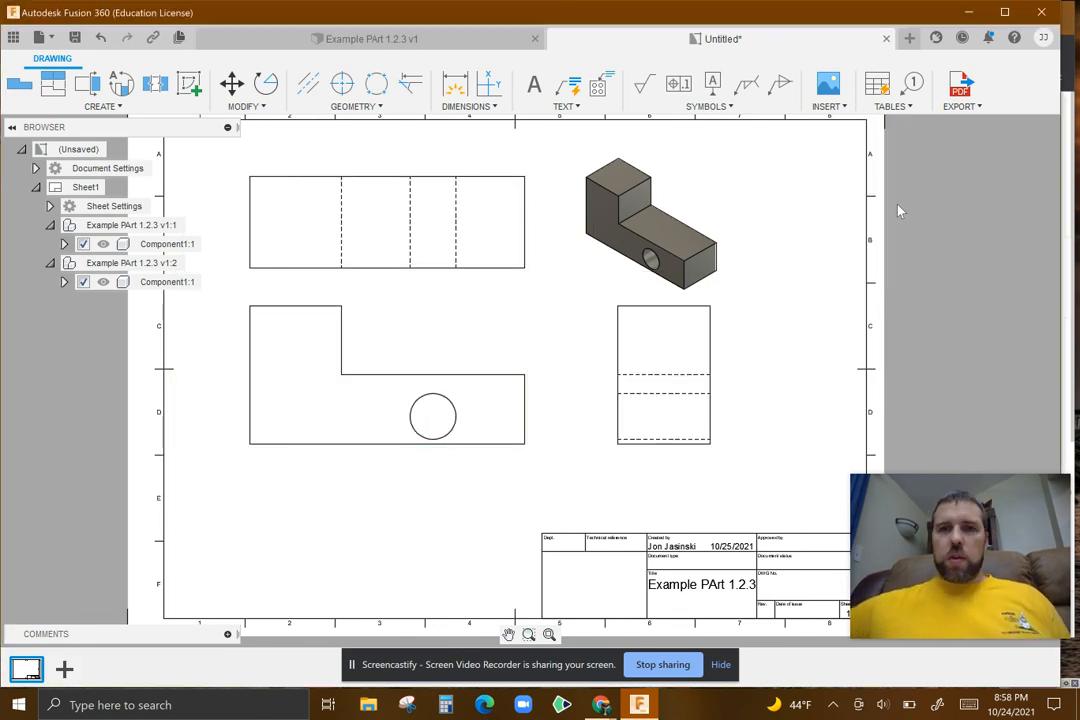
Step: Change the front view's scale to 1:2
{"action": "double_click", "coordinate": [381, 413]}
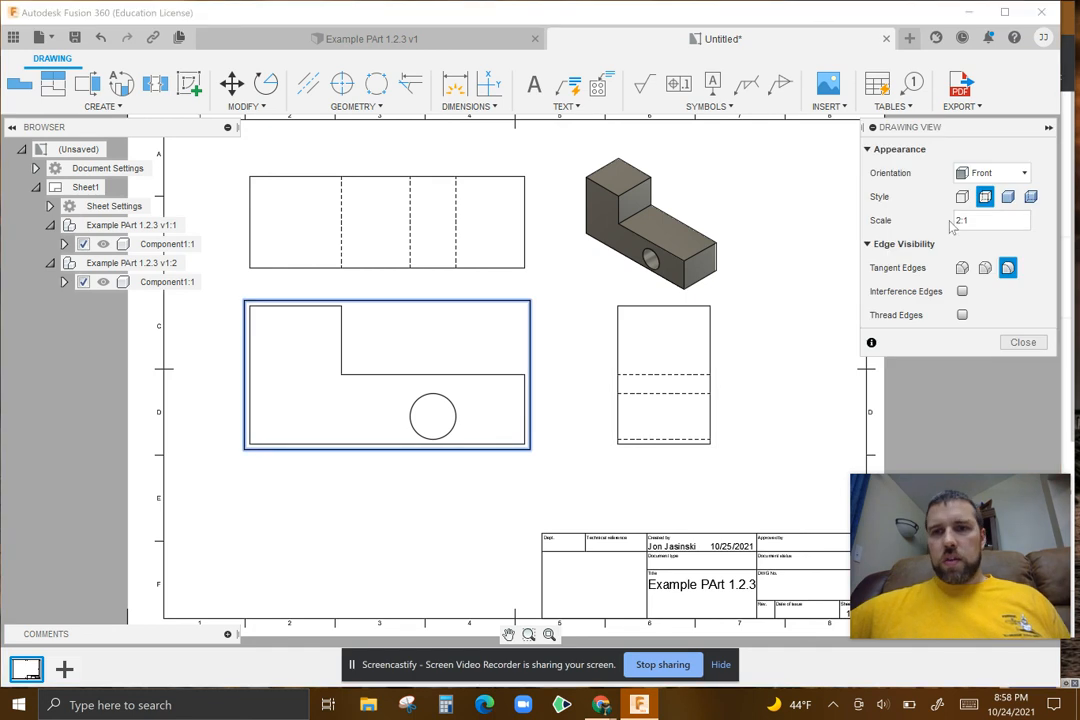
{"action": "left_click_drag", "start_coordinate": [978, 220], "coordinate": [953, 218]}
{"action": "type", "text": "1:2"}
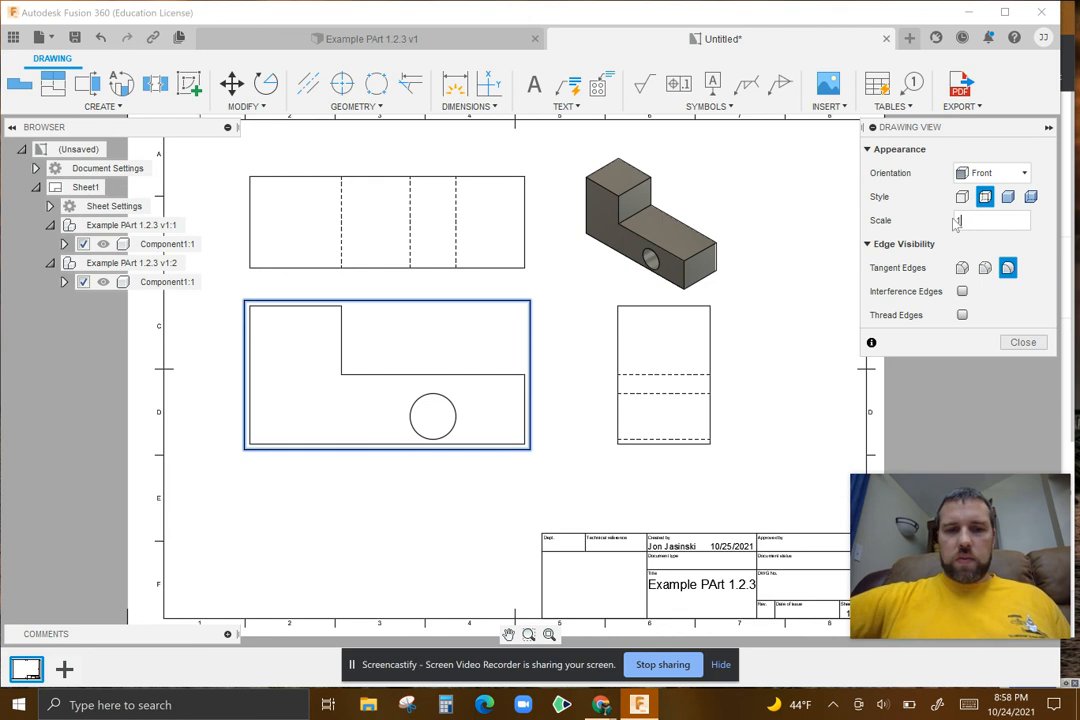
{"action": "key", "text": "Return"}
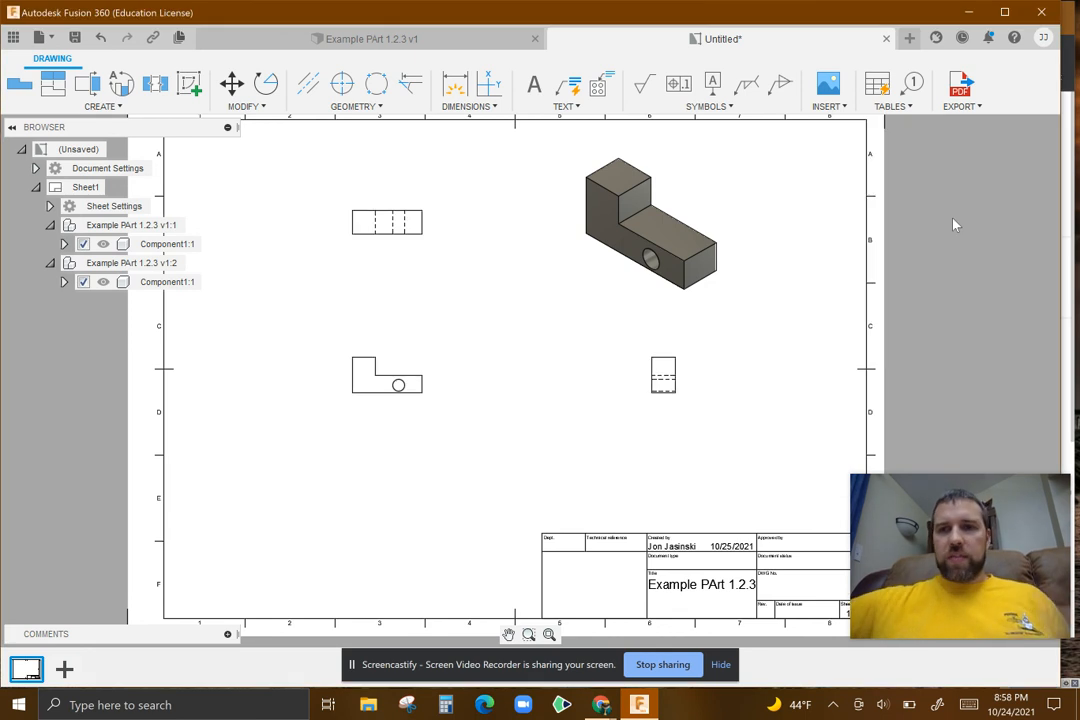
Step: Return the front view's scale to 2:1 and check its view settings without changing them
{"action": "double_click", "coordinate": [370, 377]}
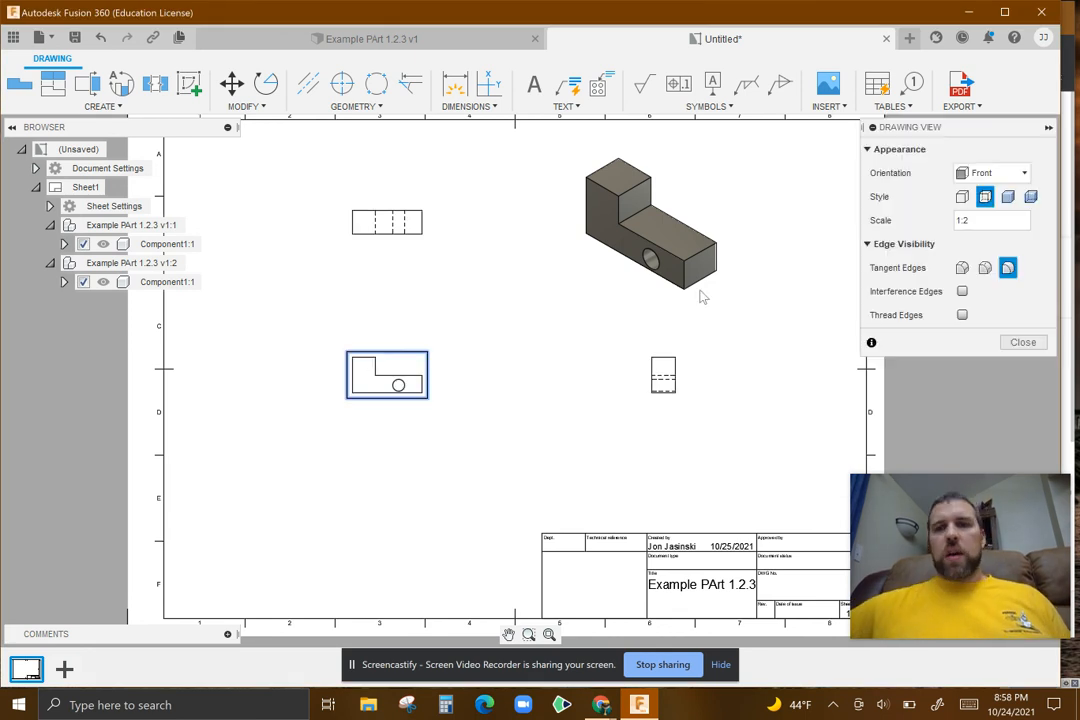
{"action": "left_click", "coordinate": [960, 220]}
{"action": "type", "text": "2"}
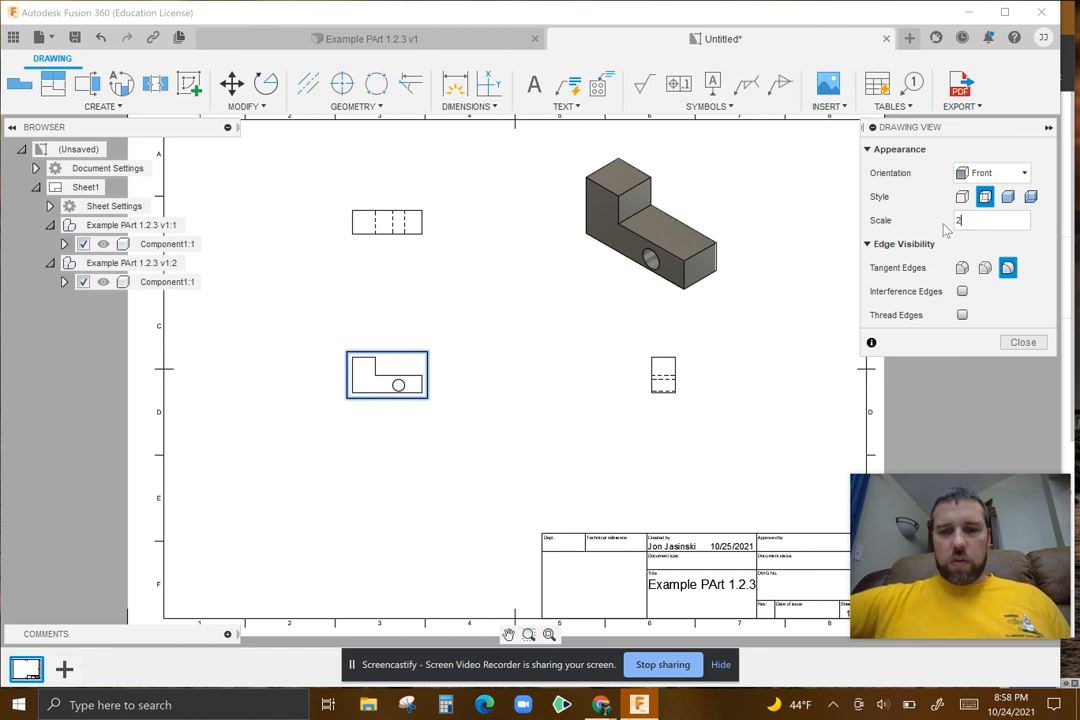
{"action": "type", "text": ":1"}
{"action": "key", "text": "Return"}
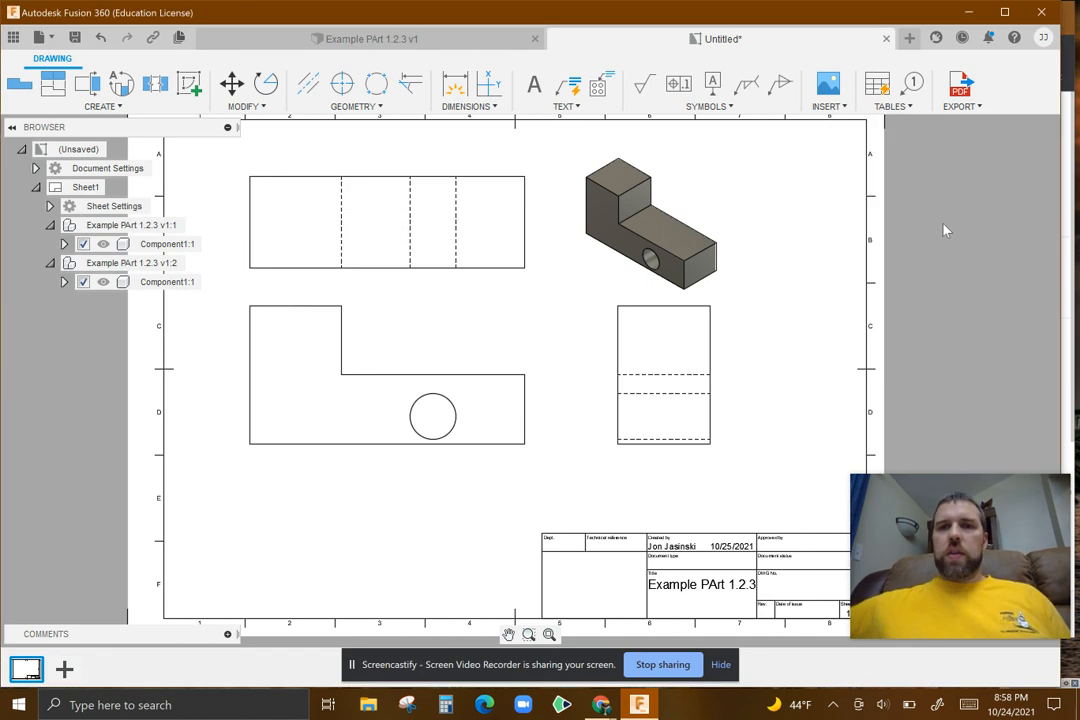
{"action": "double_click", "coordinate": [395, 401]}
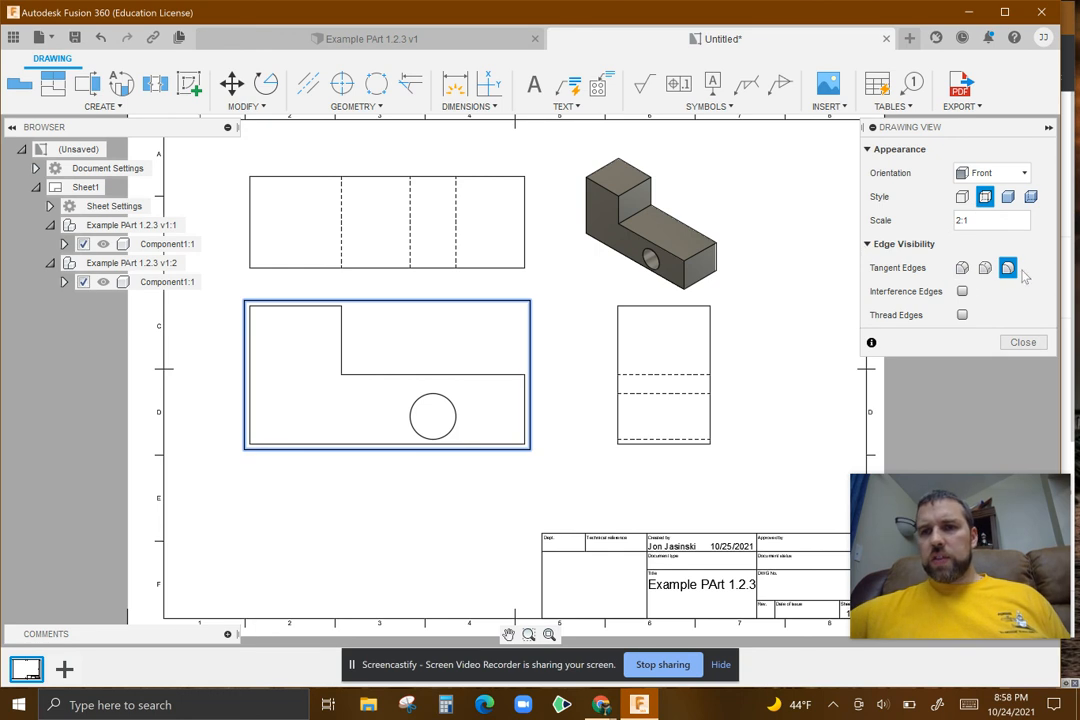
{"action": "left_click", "coordinate": [1022, 343]}
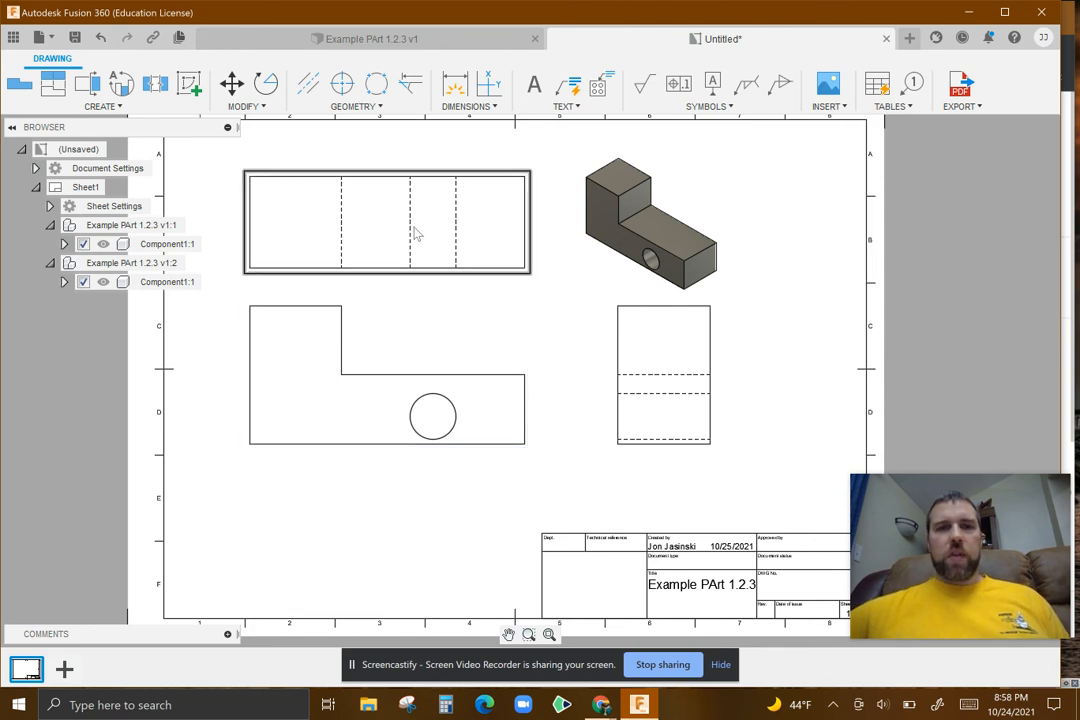
Step: Move the shaded isometric view slightly up and to the right, giving more clearance above the side view
{"action": "left_click_drag", "start_coordinate": [628, 260], "coordinate": [646, 238]}
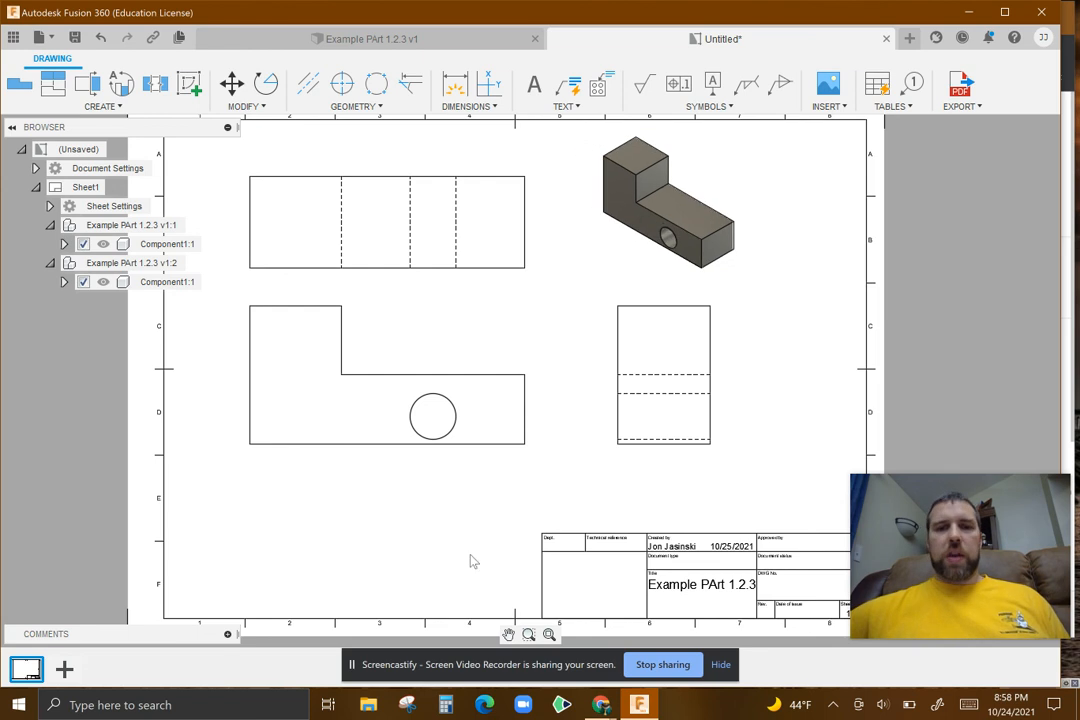